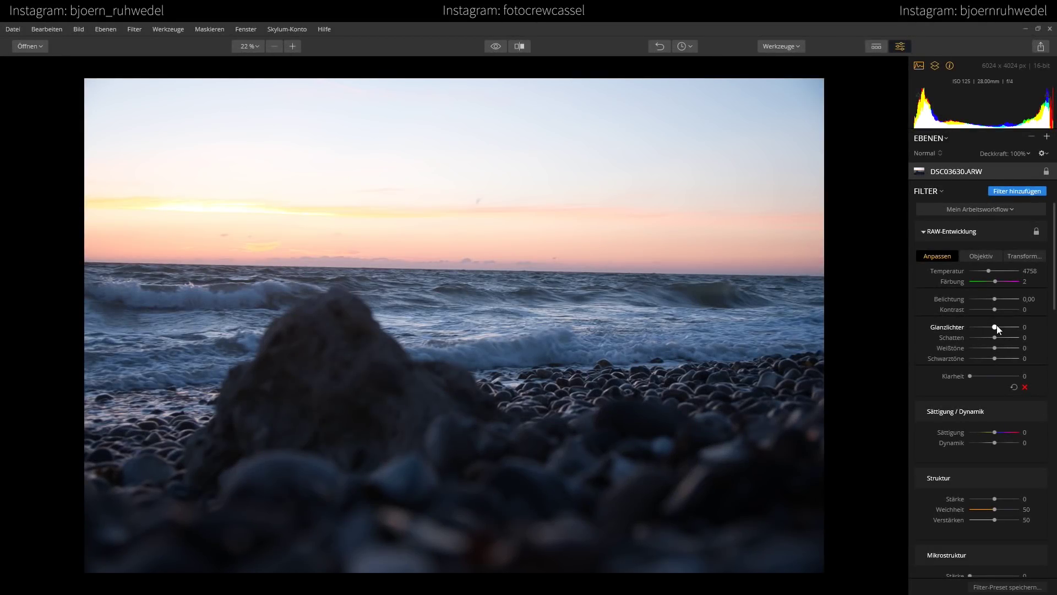
In RAW Develop > Adjust, set highlights to -76, shadows to +31 and whites to -31
{"action": "left_click_drag", "start_coordinate": [995, 327], "coordinate": [979, 335]}
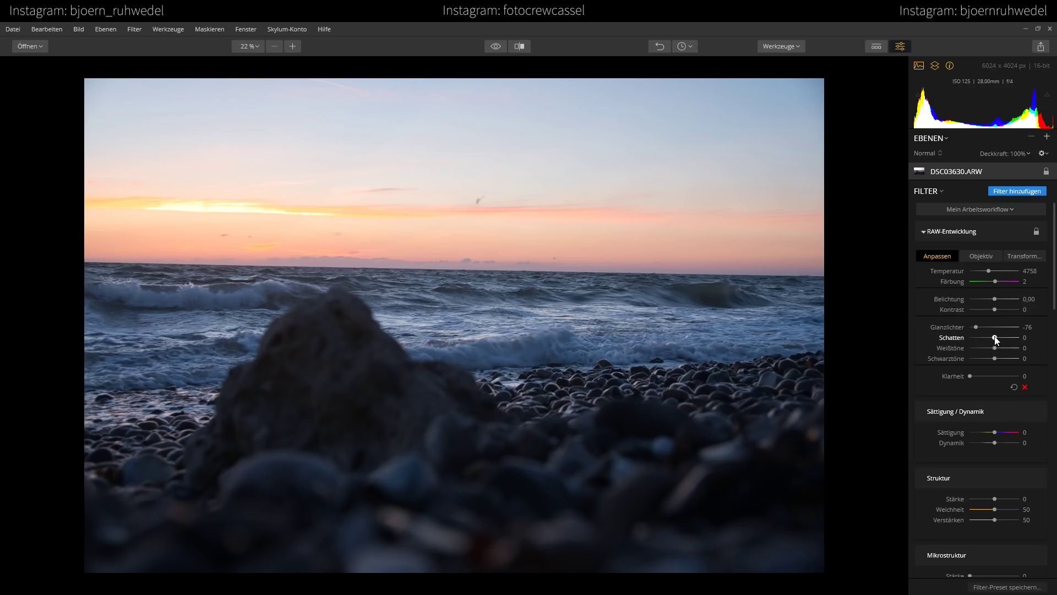
{"action": "left_click_drag", "start_coordinate": [995, 338], "coordinate": [1003, 341]}
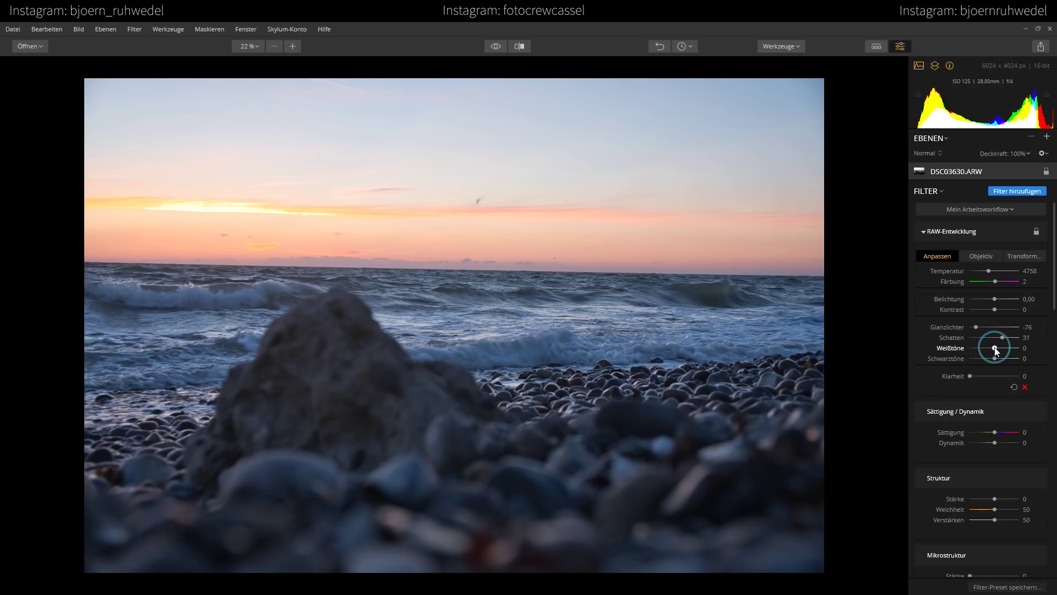
{"action": "mouse_move", "coordinate": [997, 350]}
{"action": "left_mouse_down"}
{"action": "mouse_move", "coordinate": [966, 349]}
{"action": "mouse_move", "coordinate": [994, 346]}
{"action": "mouse_move", "coordinate": [976, 349]}
{"action": "left_mouse_up"}
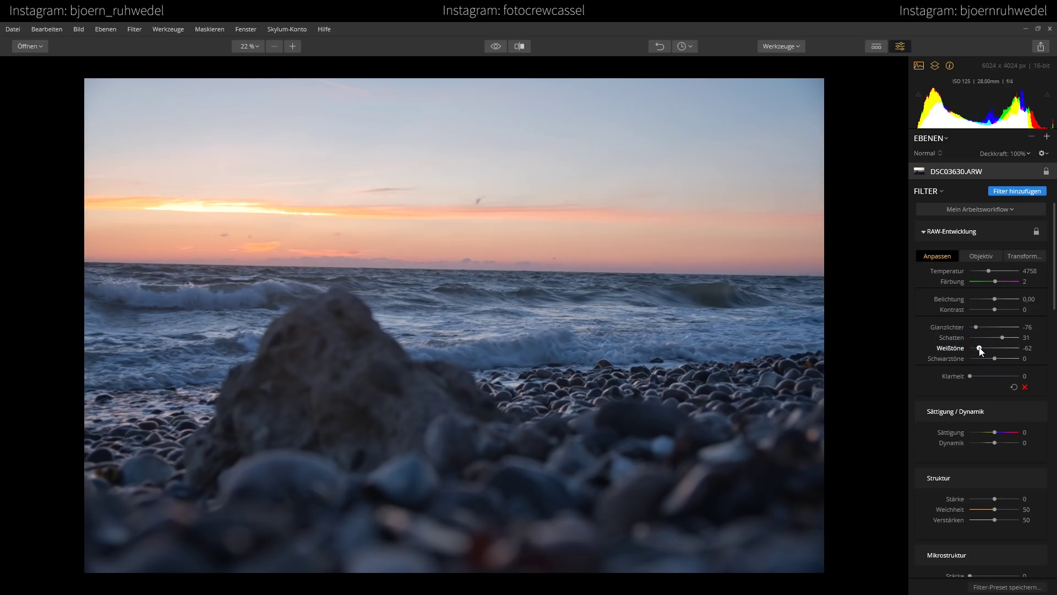
{"action": "left_click_drag", "start_coordinate": [976, 349], "coordinate": [988, 351]}
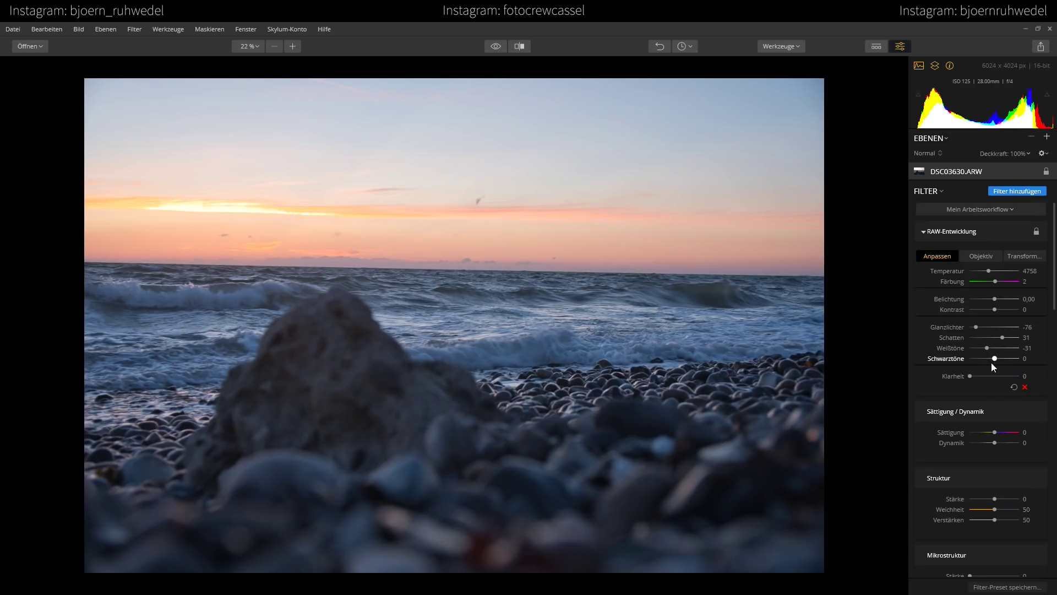
Set blacks to -13, and try clarity at 90 before returning it to 0
{"action": "left_click_drag", "start_coordinate": [996, 358], "coordinate": [983, 359]}
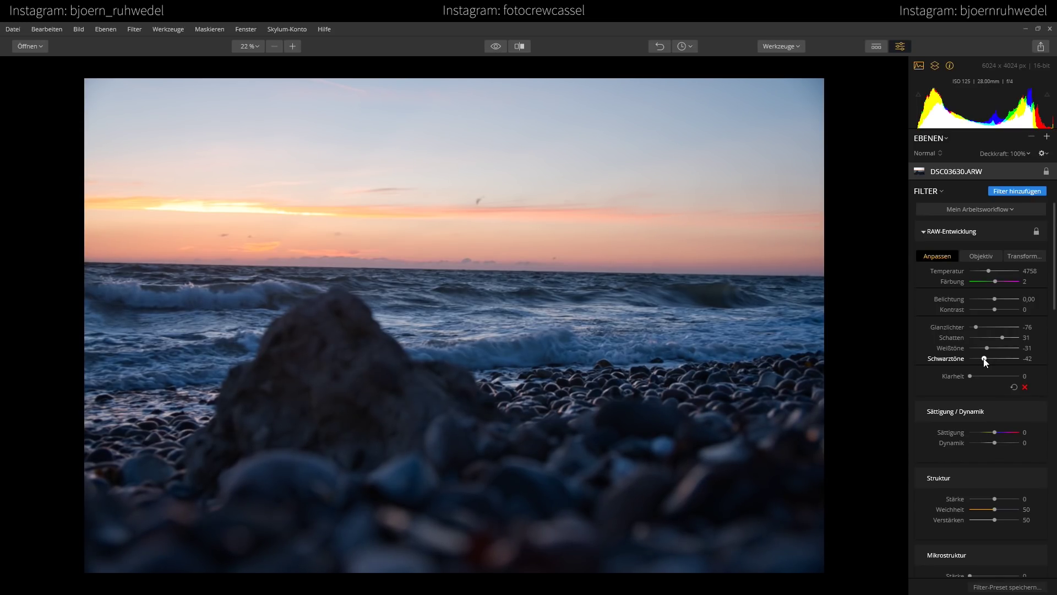
{"action": "left_click_drag", "start_coordinate": [982, 360], "coordinate": [992, 359]}
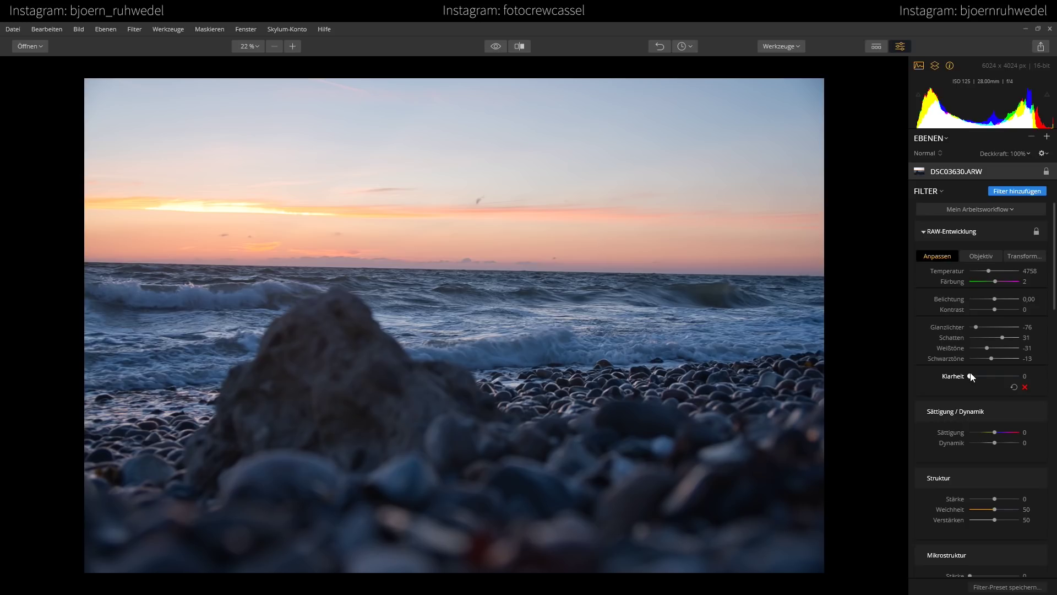
{"action": "mouse_move", "coordinate": [970, 376]}
{"action": "left_mouse_down"}
{"action": "mouse_move", "coordinate": [1036, 379]}
{"action": "mouse_move", "coordinate": [968, 378]}
{"action": "mouse_move", "coordinate": [1016, 376]}
{"action": "left_mouse_up"}
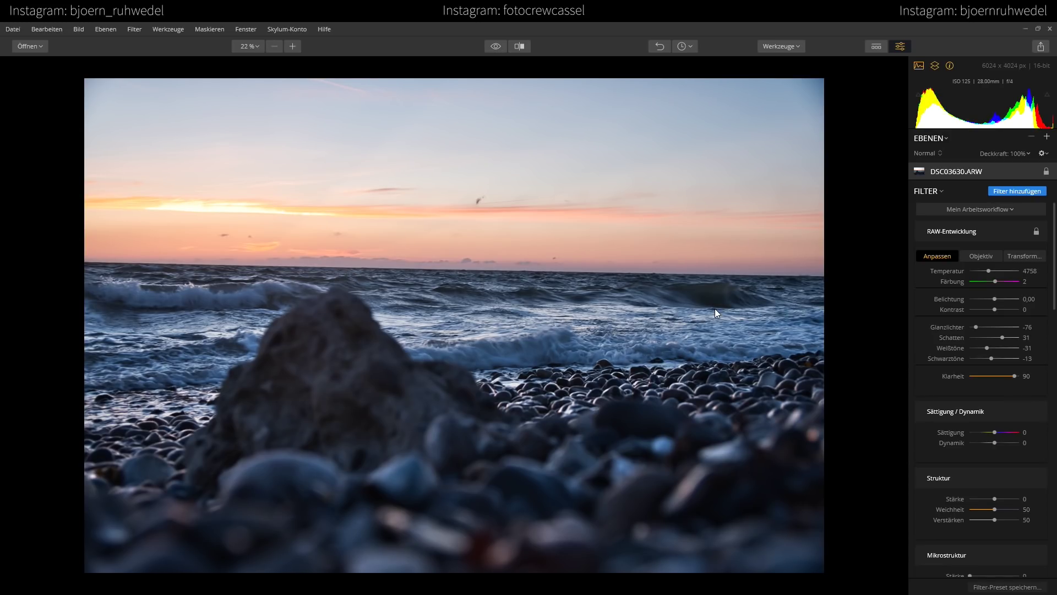
{"action": "mouse_move", "coordinate": [983, 412]}
{"action": "left_click_drag", "start_coordinate": [1014, 376], "coordinate": [958, 387]}
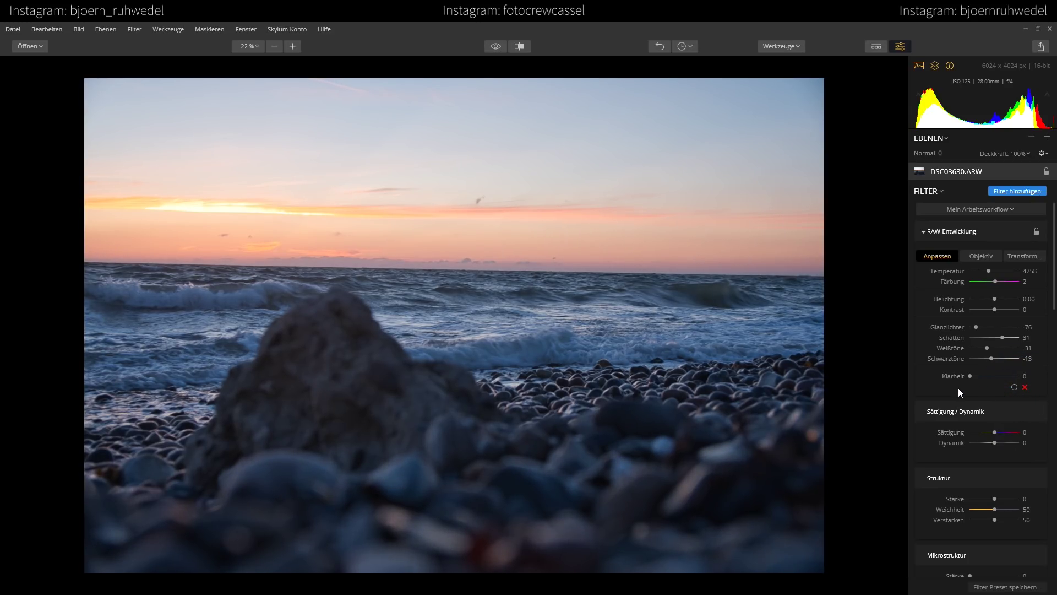
{"action": "scroll", "coordinate": [945, 374], "scroll_direction": "down", "scroll_amount": 1}
{"action": "scroll", "coordinate": [945, 374], "scroll_direction": "down", "scroll_amount": 2}
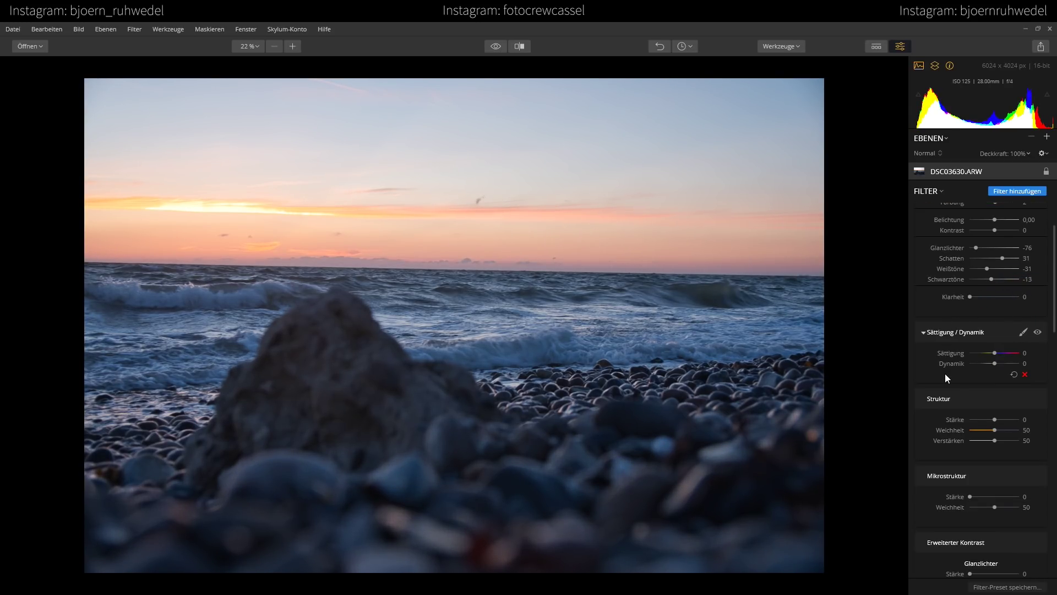
{"action": "scroll", "coordinate": [945, 374], "scroll_direction": "down", "scroll_amount": 2}
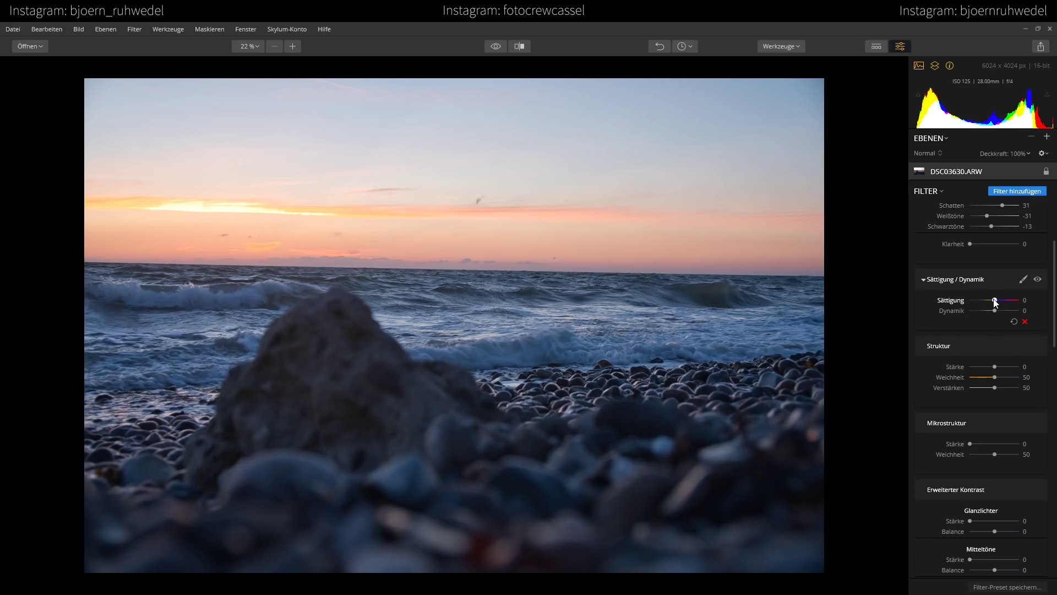
{"action": "left_click_drag", "start_coordinate": [996, 302], "coordinate": [1009, 305]}
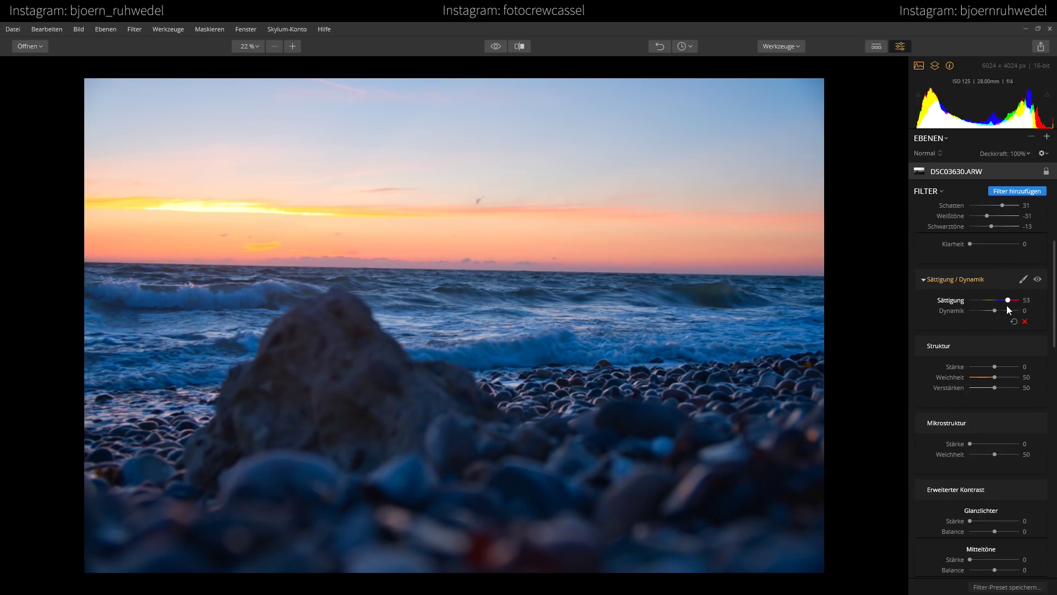
{"action": "left_click_drag", "start_coordinate": [1001, 307], "coordinate": [1015, 311]}
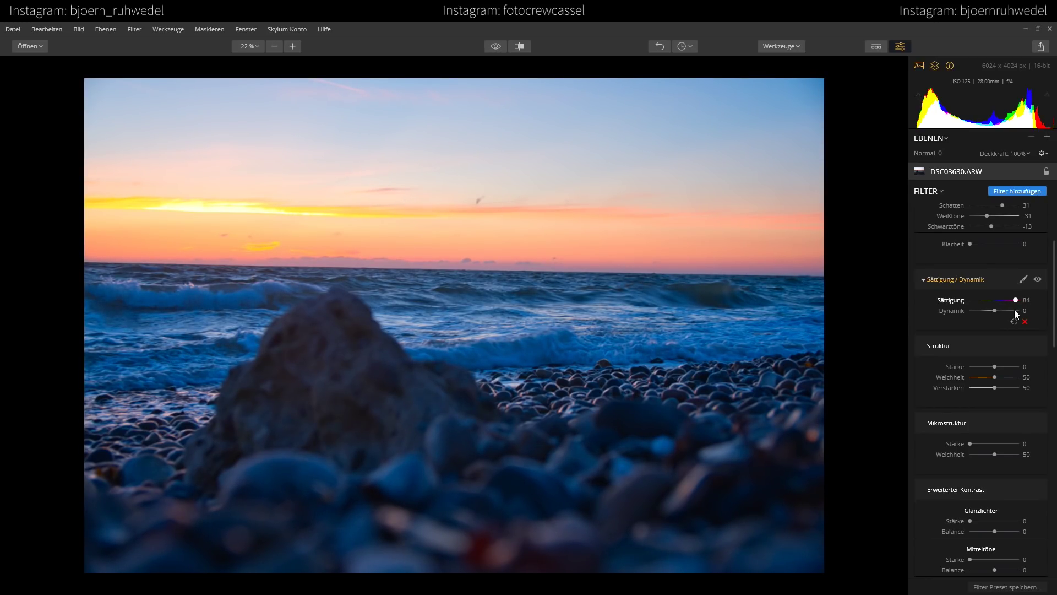
{"action": "double_click", "coordinate": [1011, 301]}
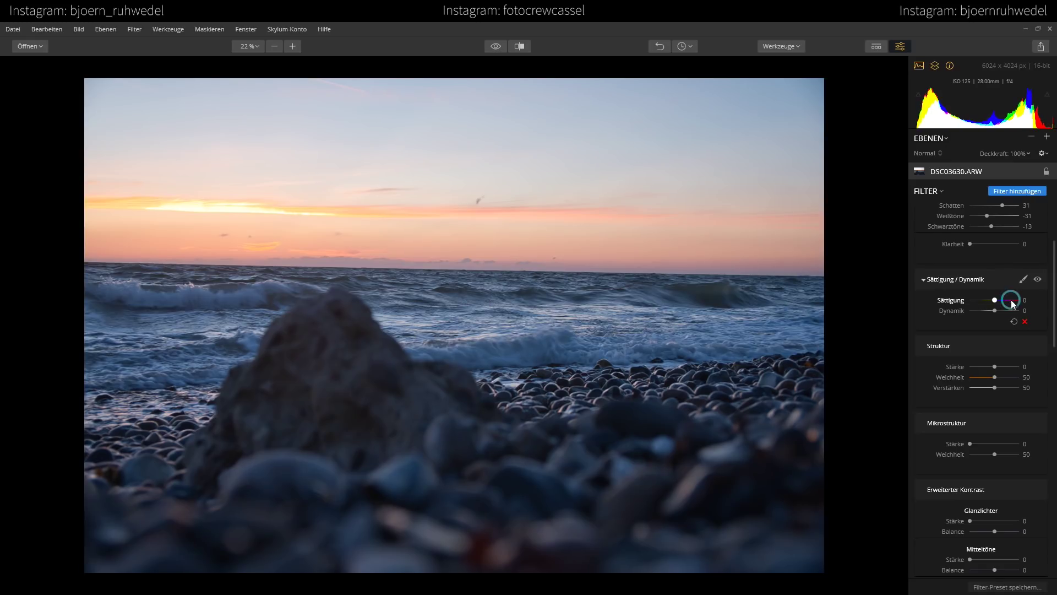
{"action": "mouse_move", "coordinate": [995, 311]}
{"action": "left_mouse_down"}
{"action": "mouse_move", "coordinate": [1006, 311]}
{"action": "mouse_move", "coordinate": [997, 312]}
{"action": "left_mouse_up"}
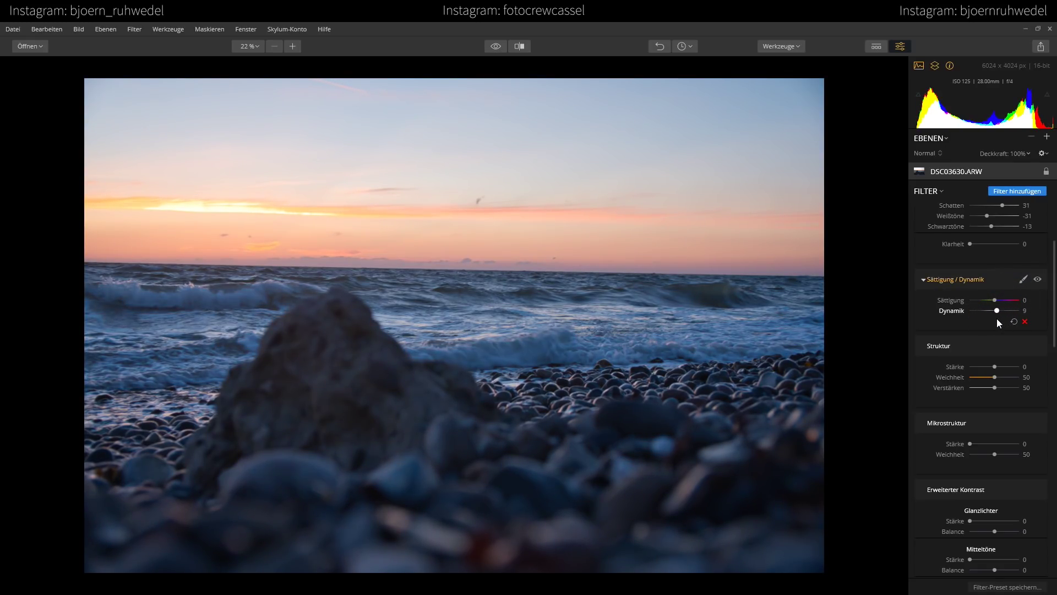
{"action": "double_click", "coordinate": [996, 311]}
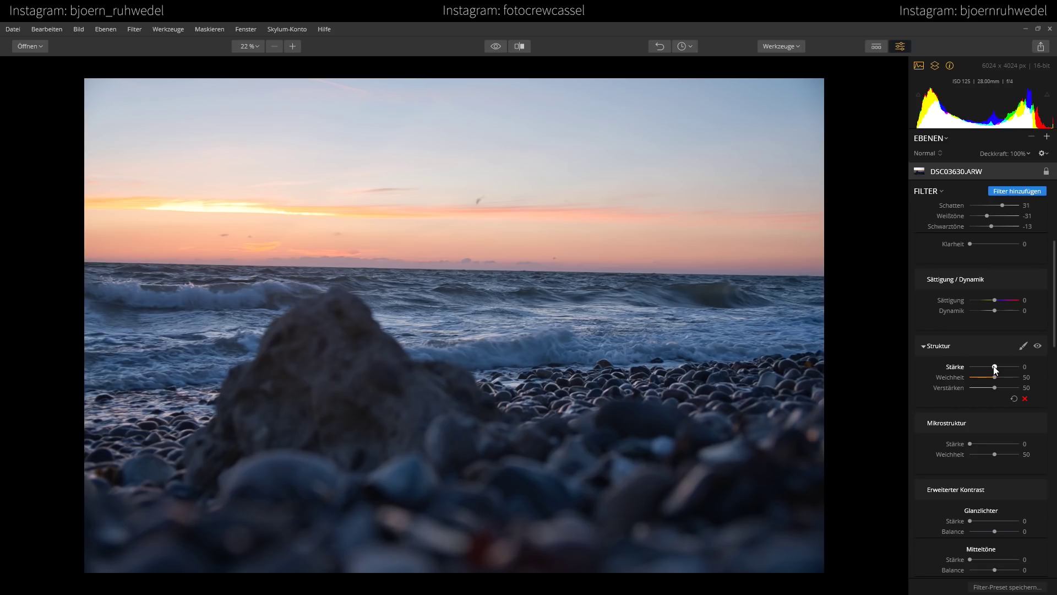
{"action": "left_click_drag", "start_coordinate": [994, 366], "coordinate": [1018, 368]}
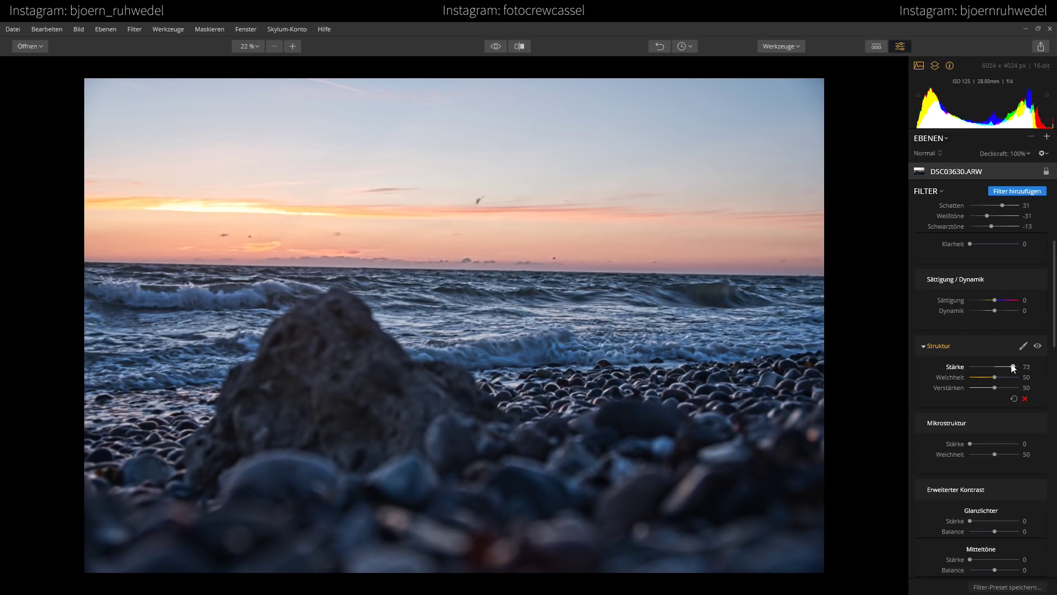
{"action": "mouse_move", "coordinate": [1017, 367]}
{"action": "left_mouse_down"}
{"action": "mouse_move", "coordinate": [960, 375]}
{"action": "mouse_move", "coordinate": [971, 377]}
{"action": "left_mouse_up"}
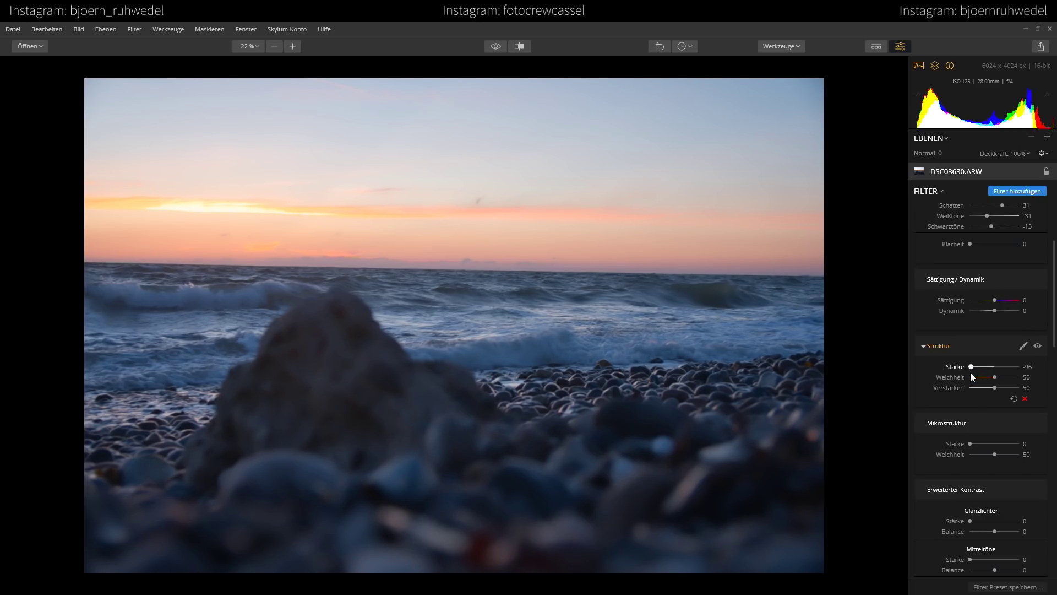
{"action": "left_click_drag", "start_coordinate": [972, 377], "coordinate": [999, 365]}
{"action": "scroll", "coordinate": [987, 365], "scroll_direction": "down", "scroll_amount": 1}
{"action": "scroll", "coordinate": [987, 365], "scroll_direction": "down", "scroll_amount": 4}
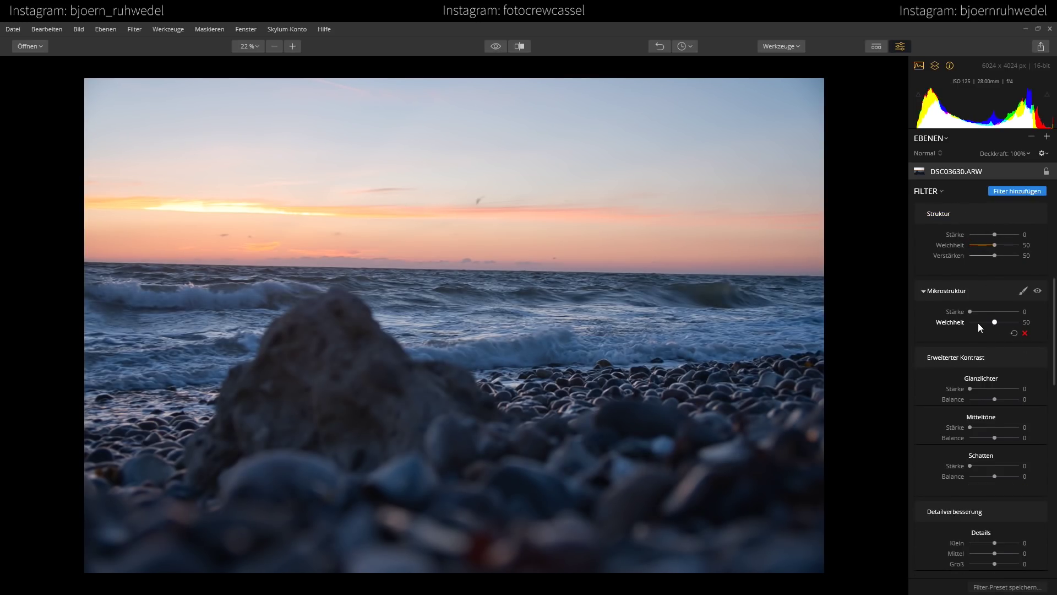
{"action": "mouse_move", "coordinate": [970, 312]}
{"action": "left_mouse_down"}
{"action": "mouse_move", "coordinate": [1019, 322]}
{"action": "mouse_move", "coordinate": [1005, 312]}
{"action": "left_mouse_up"}
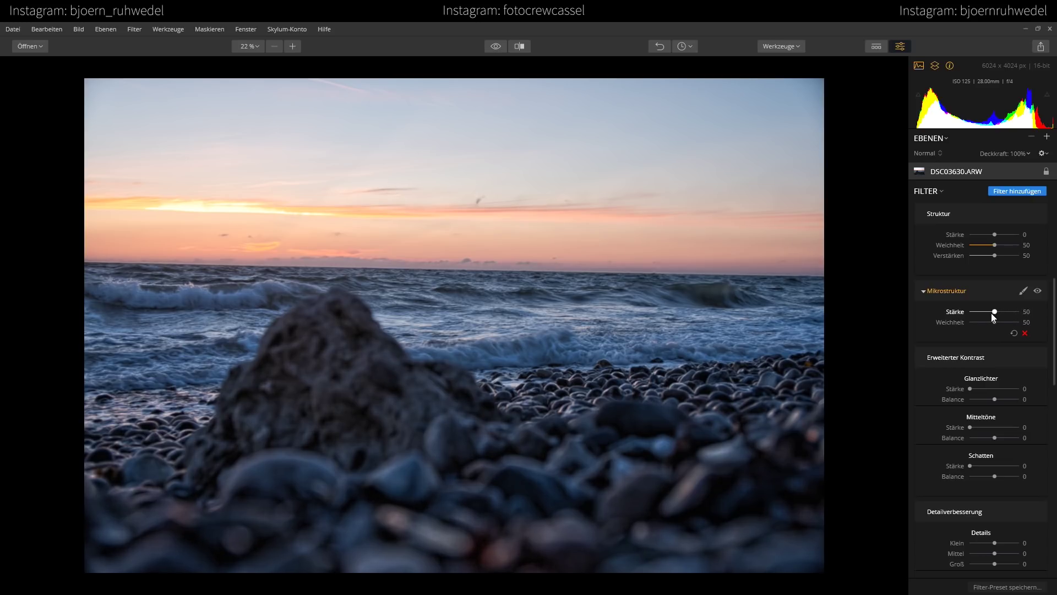
{"action": "mouse_move", "coordinate": [994, 314]}
{"action": "left_mouse_down"}
{"action": "mouse_move", "coordinate": [949, 322]}
{"action": "mouse_move", "coordinate": [962, 322]}
{"action": "left_mouse_up"}
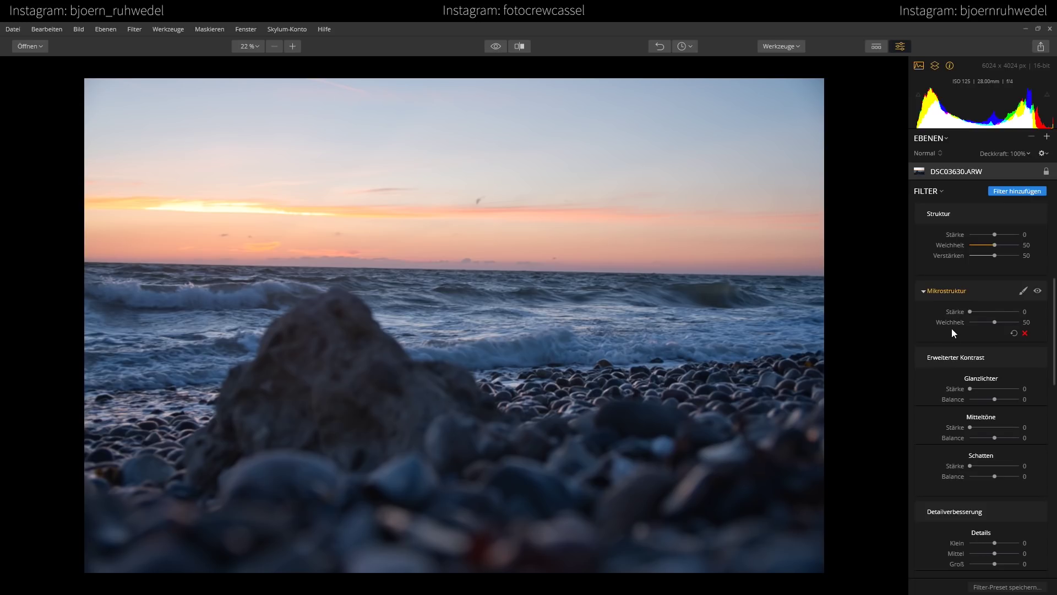
Set Advanced Contrast highlights and shadows strength to 30, with midtones back at 0
{"action": "scroll", "coordinate": [935, 334], "scroll_direction": "down", "scroll_amount": 3}
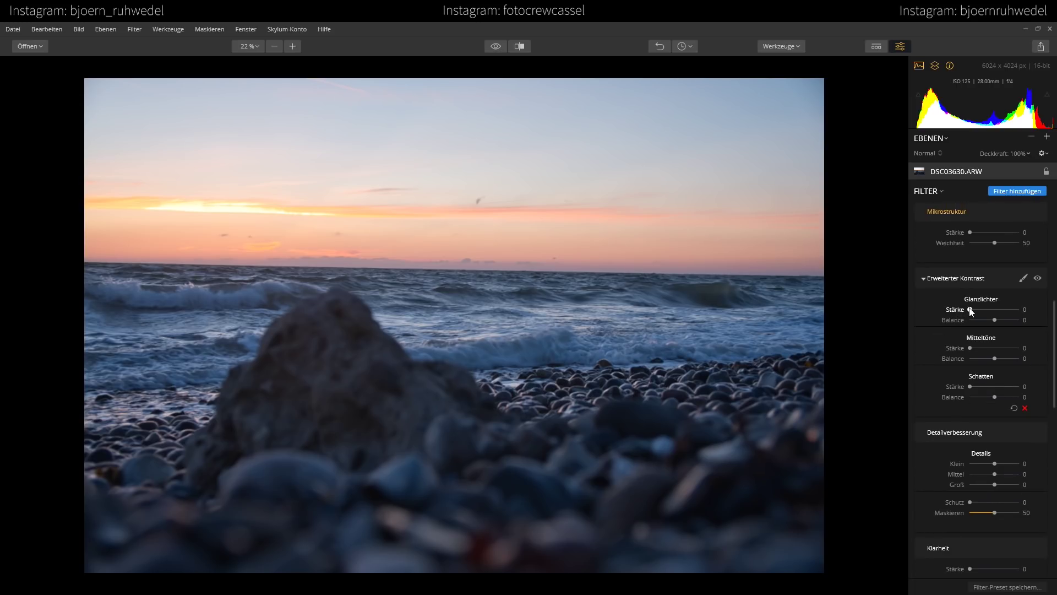
{"action": "mouse_move", "coordinate": [970, 310]}
{"action": "left_mouse_down"}
{"action": "mouse_move", "coordinate": [1034, 318]}
{"action": "mouse_move", "coordinate": [975, 314]}
{"action": "left_mouse_up"}
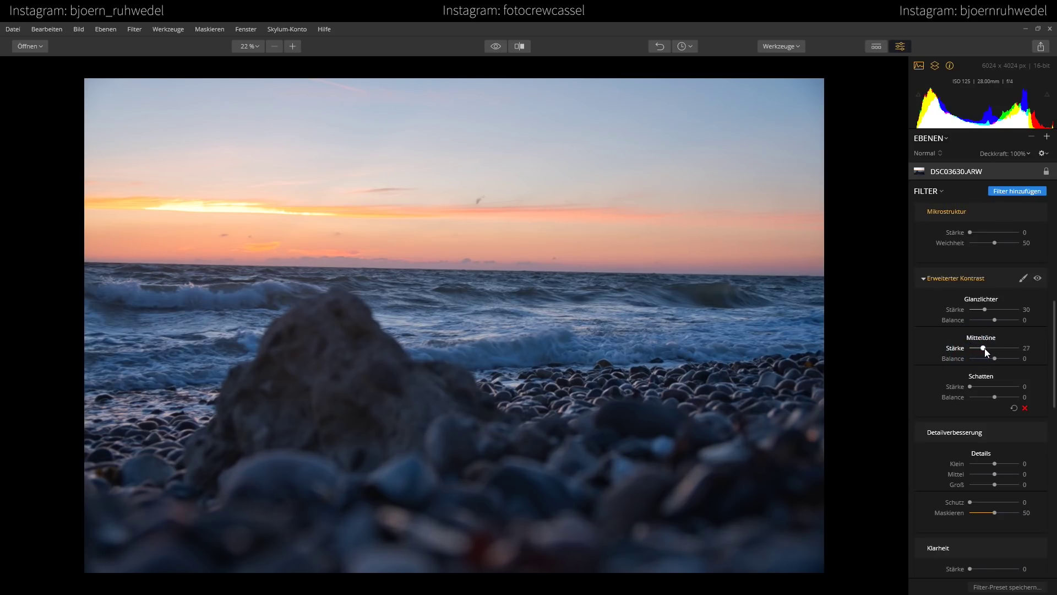
{"action": "left_click_drag", "start_coordinate": [985, 349], "coordinate": [1019, 350]}
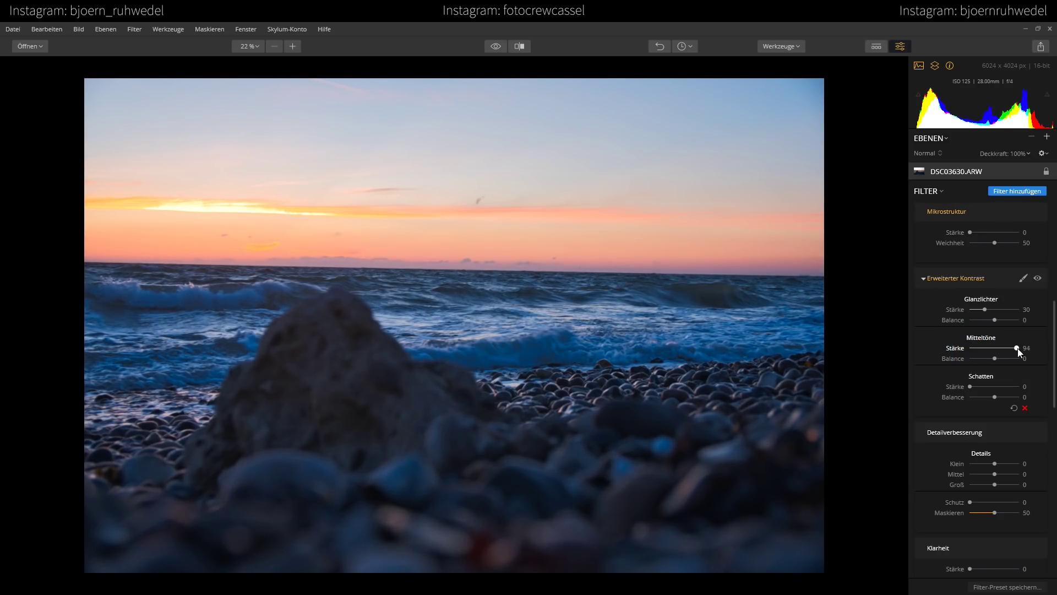
{"action": "left_click_drag", "start_coordinate": [1017, 349], "coordinate": [971, 350]}
{"action": "mouse_move", "coordinate": [1024, 348]}
{"action": "left_mouse_down"}
{"action": "mouse_move", "coordinate": [955, 353]}
{"action": "mouse_move", "coordinate": [1017, 388]}
{"action": "mouse_move", "coordinate": [974, 394]}
{"action": "left_mouse_up"}
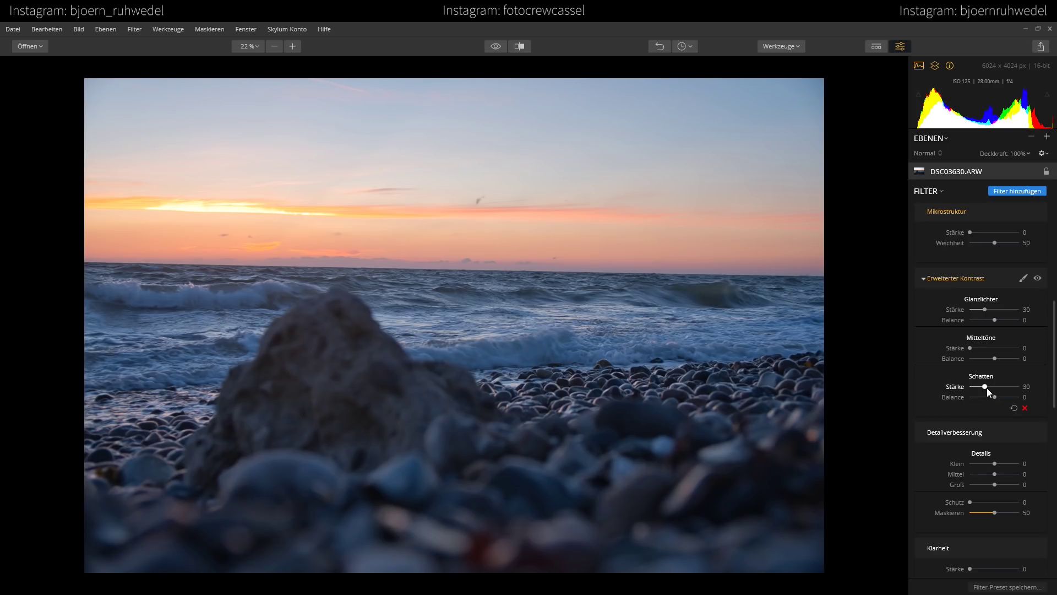
{"action": "left_click", "coordinate": [995, 397]}
In Detail Enhancement, reset small and medium detail to 0 and set large detail to 7
{"action": "scroll", "coordinate": [930, 377], "scroll_direction": "down", "scroll_amount": 3}
{"action": "scroll", "coordinate": [931, 377], "scroll_direction": "down", "scroll_amount": 2}
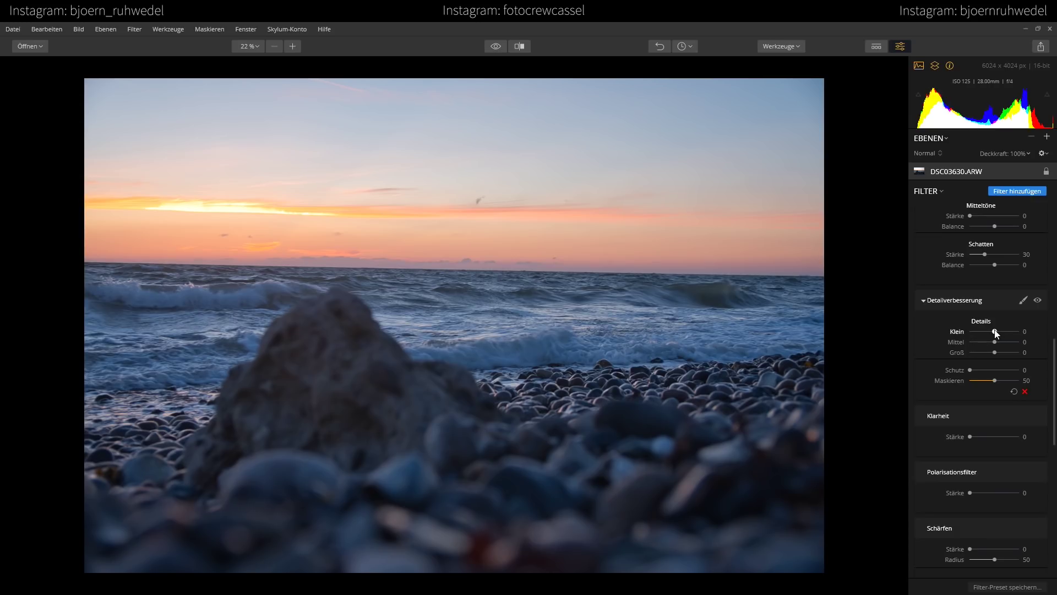
{"action": "left_click_drag", "start_coordinate": [996, 331], "coordinate": [1027, 333]}
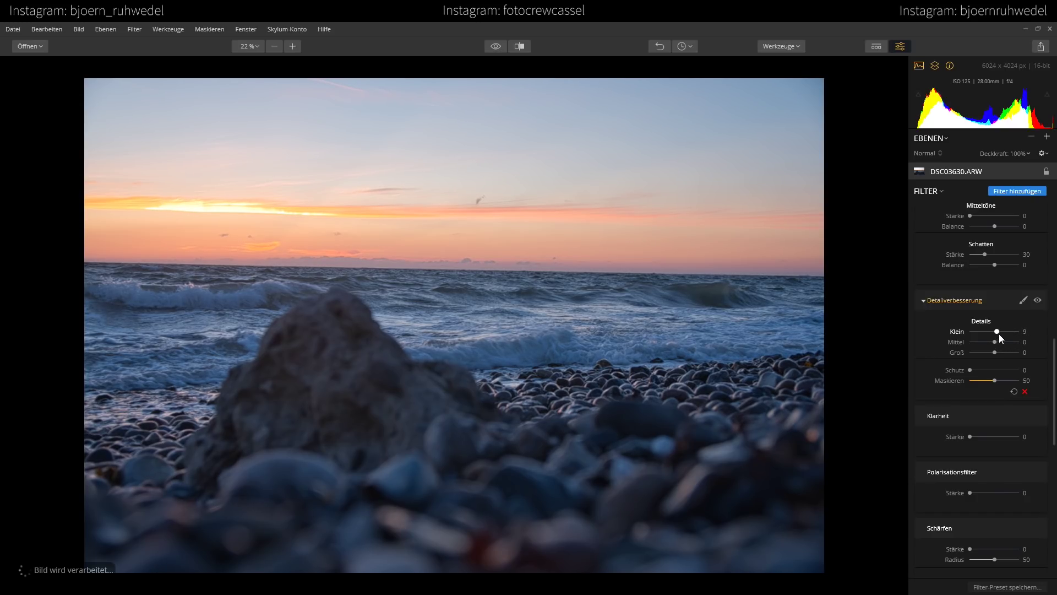
{"action": "double_click", "coordinate": [999, 332]}
{"action": "mouse_move", "coordinate": [996, 342]}
{"action": "left_mouse_down"}
{"action": "mouse_move", "coordinate": [1025, 342]}
{"action": "mouse_move", "coordinate": [986, 349]}
{"action": "mouse_move", "coordinate": [1023, 342]}
{"action": "mouse_move", "coordinate": [990, 347]}
{"action": "mouse_move", "coordinate": [1019, 342]}
{"action": "mouse_move", "coordinate": [1025, 354]}
{"action": "left_mouse_up"}
{"action": "double_click", "coordinate": [1018, 340]}
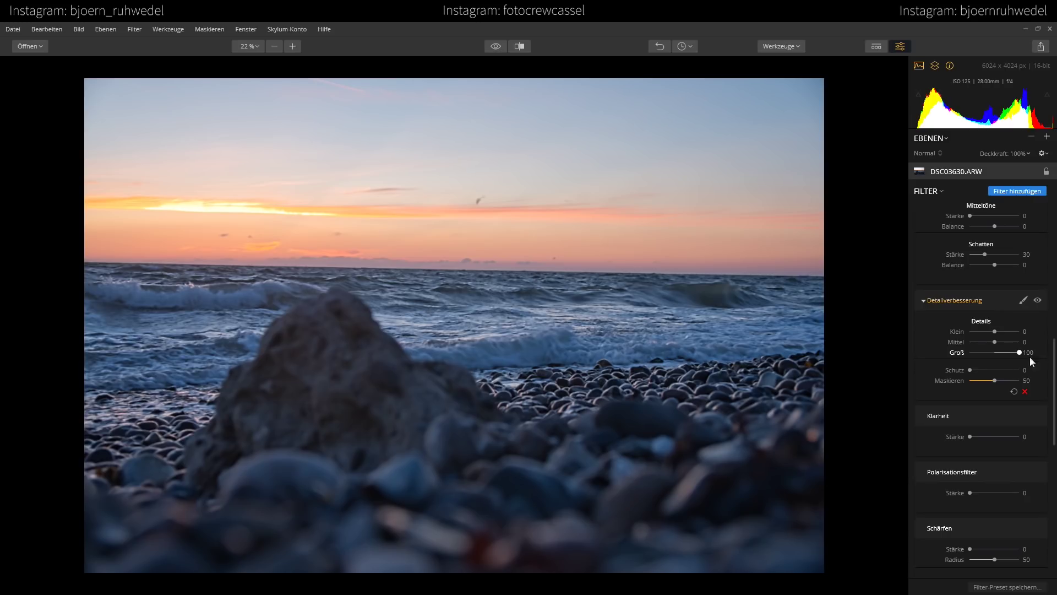
{"action": "left_click_drag", "start_coordinate": [1035, 357], "coordinate": [997, 352]}
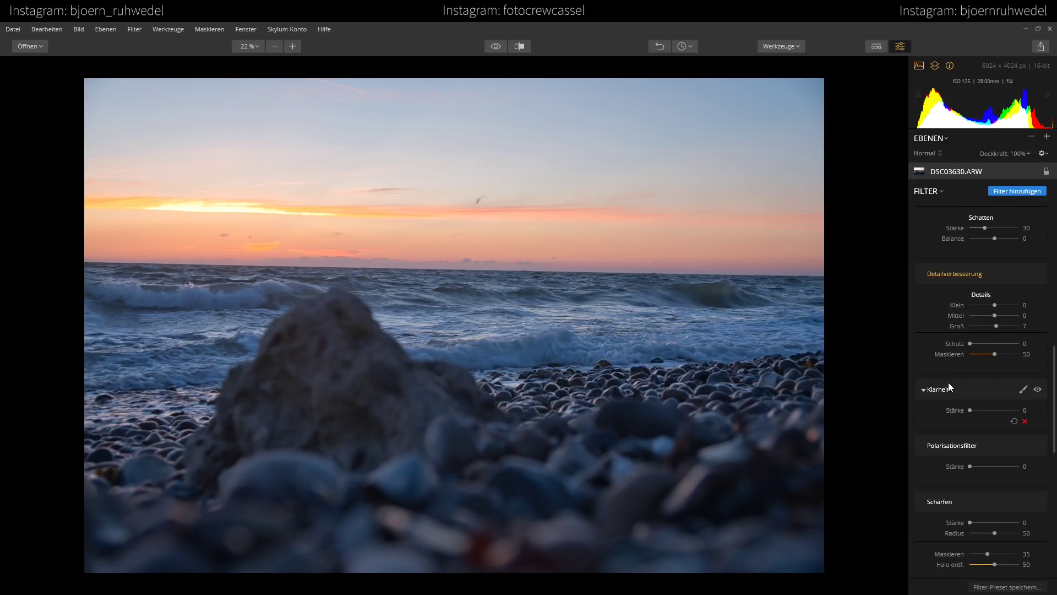
{"action": "scroll", "coordinate": [949, 382], "scroll_direction": "down", "scroll_amount": 2}
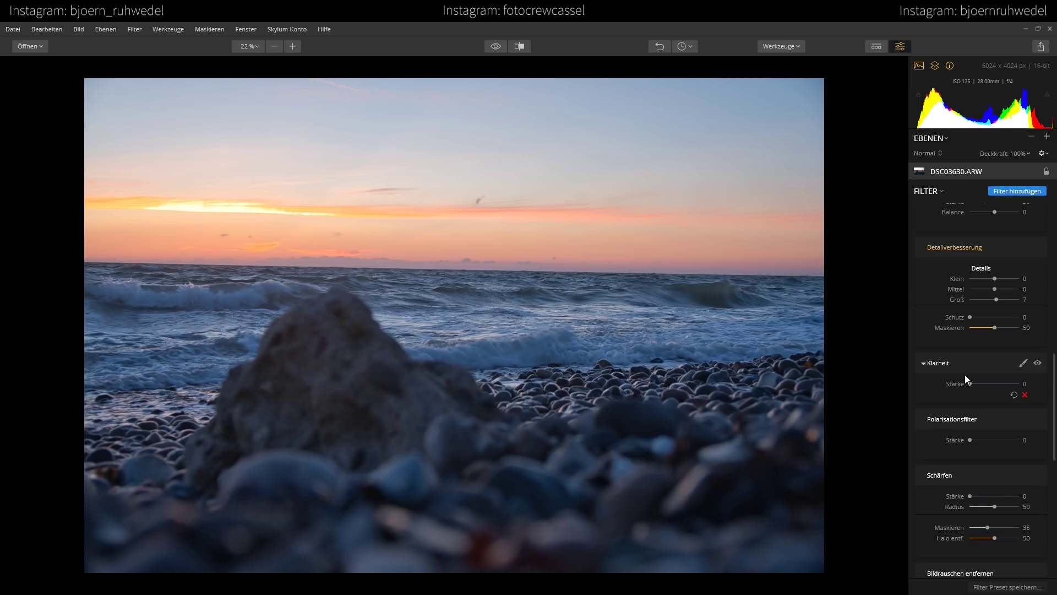
{"action": "mouse_move", "coordinate": [971, 384]}
{"action": "left_mouse_down"}
{"action": "mouse_move", "coordinate": [1015, 384]}
{"action": "mouse_move", "coordinate": [961, 394]}
{"action": "mouse_move", "coordinate": [1022, 386]}
{"action": "mouse_move", "coordinate": [958, 400]}
{"action": "left_mouse_up"}
{"action": "scroll", "coordinate": [948, 371], "scroll_direction": "down", "scroll_amount": 5}
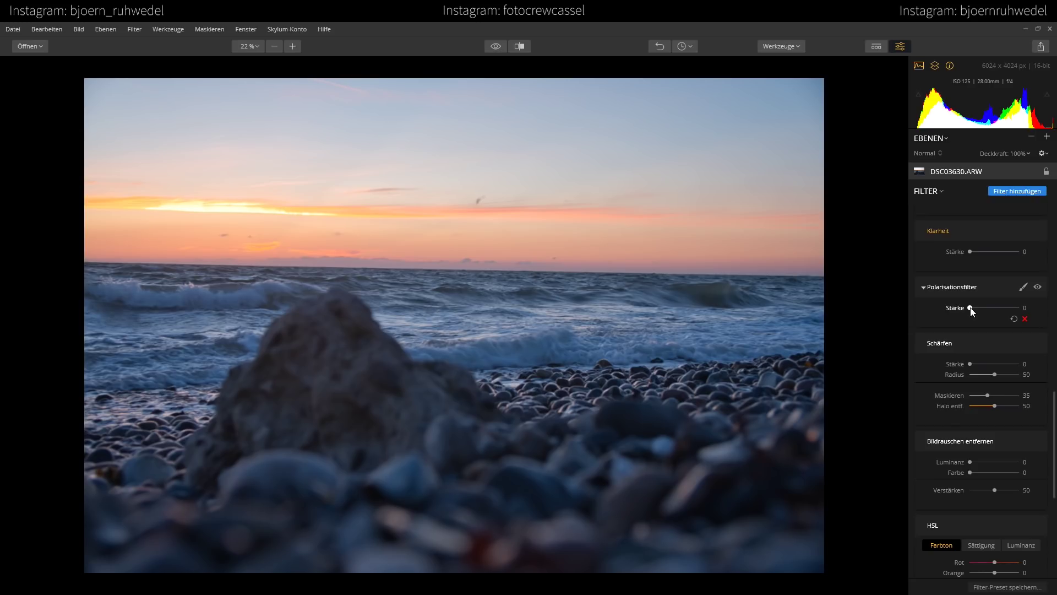
{"action": "mouse_move", "coordinate": [971, 307]}
{"action": "left_mouse_down"}
{"action": "mouse_move", "coordinate": [1000, 308]}
{"action": "mouse_move", "coordinate": [962, 311]}
{"action": "mouse_move", "coordinate": [1008, 310]}
{"action": "mouse_move", "coordinate": [948, 313]}
{"action": "left_mouse_up"}
Set sharpening strength 40, radius 30 and masking 81, toggling it to compare
{"action": "mouse_move", "coordinate": [940, 342]}
{"action": "scroll", "coordinate": [931, 375], "scroll_direction": "down", "scroll_amount": 1}
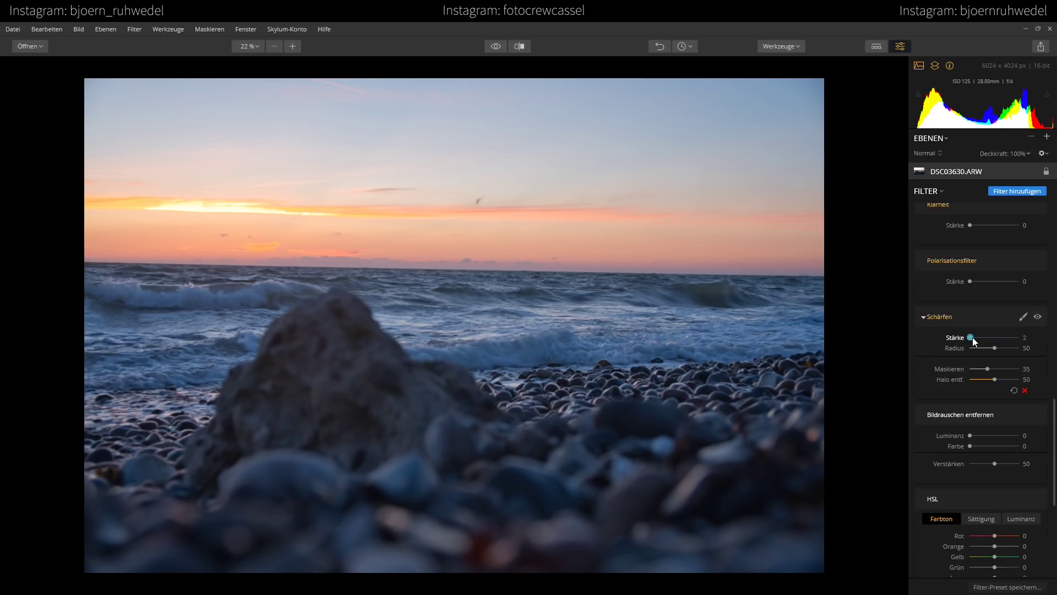
{"action": "left_click_drag", "start_coordinate": [970, 338], "coordinate": [1024, 338]}
{"action": "left_click", "coordinate": [1038, 318]}
{"action": "left_click", "coordinate": [1038, 318]}
{"action": "scroll", "coordinate": [939, 336], "scroll_direction": "down", "scroll_amount": 1}
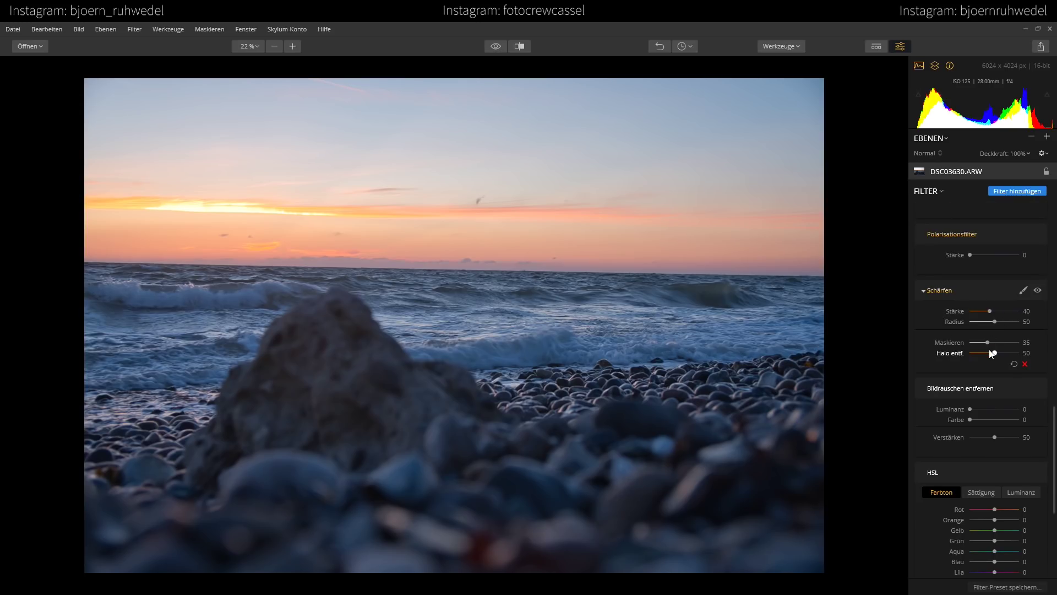
{"action": "left_click_drag", "start_coordinate": [991, 323], "coordinate": [987, 322]}
{"action": "left_click_drag", "start_coordinate": [988, 344], "coordinate": [1012, 346]}
In HSL Saturation, set red 69, orange 53 and yellow 11, resetting aqua to zero
{"action": "scroll", "coordinate": [931, 382], "scroll_direction": "down", "scroll_amount": 2}
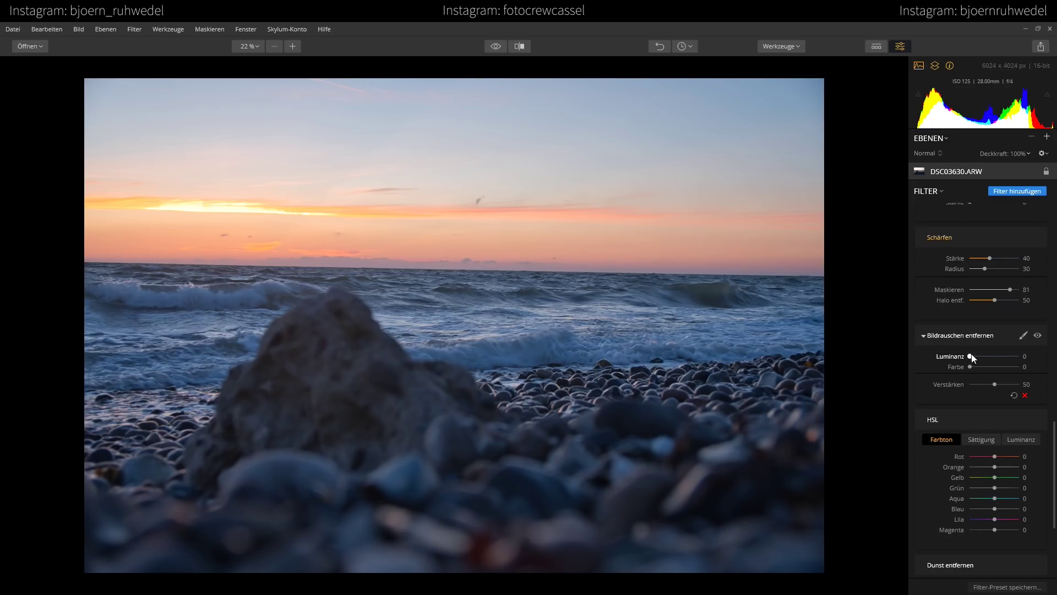
{"action": "scroll", "coordinate": [964, 359], "scroll_direction": "down", "scroll_amount": 3}
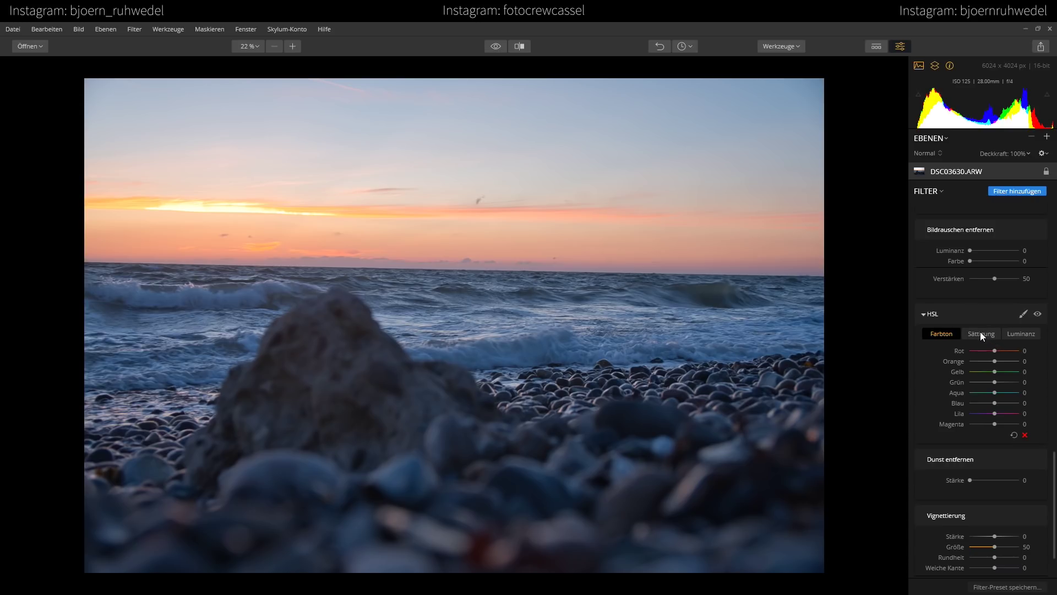
{"action": "left_click", "coordinate": [980, 333]}
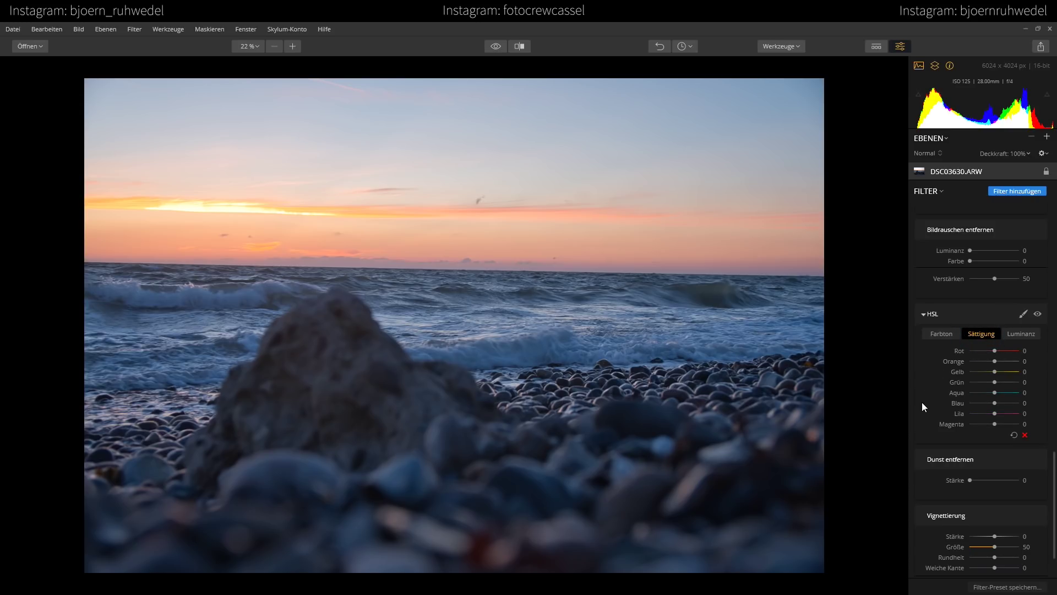
{"action": "scroll", "coordinate": [922, 407], "scroll_direction": "down", "scroll_amount": 1}
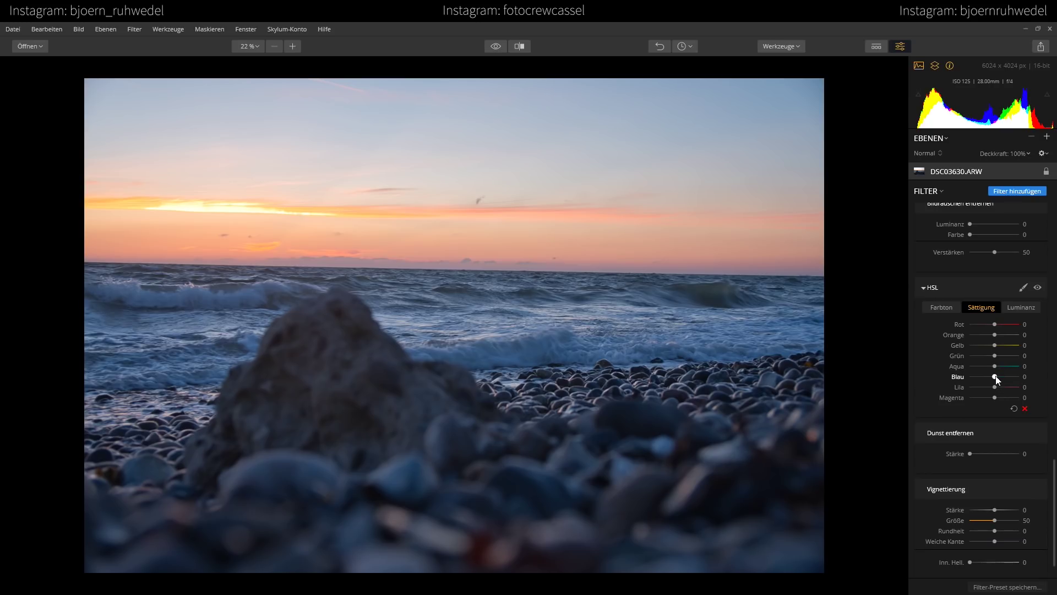
{"action": "mouse_move", "coordinate": [995, 376]}
{"action": "left_mouse_down"}
{"action": "mouse_move", "coordinate": [1020, 377]}
{"action": "mouse_move", "coordinate": [996, 388]}
{"action": "left_mouse_up"}
{"action": "left_click_drag", "start_coordinate": [995, 366], "coordinate": [1012, 367]}
{"action": "double_click", "coordinate": [990, 366]}
{"action": "mouse_move", "coordinate": [996, 334]}
{"action": "left_mouse_down"}
{"action": "mouse_move", "coordinate": [1019, 345]}
{"action": "mouse_move", "coordinate": [991, 353]}
{"action": "left_mouse_up"}
{"action": "left_click_drag", "start_coordinate": [1000, 349], "coordinate": [997, 349]}
{"action": "left_click_drag", "start_coordinate": [995, 324], "coordinate": [1014, 327]}
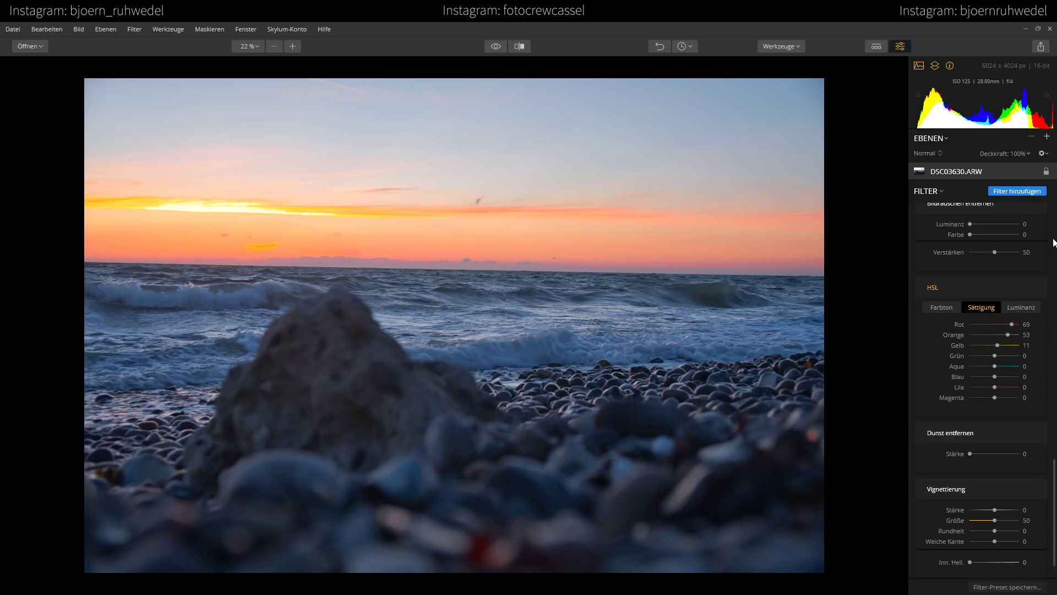
In HSL Luminance, set red and orange to -20 and yellow to -24
{"action": "mouse_move", "coordinate": [983, 347]}
{"action": "left_click", "coordinate": [1021, 307]}
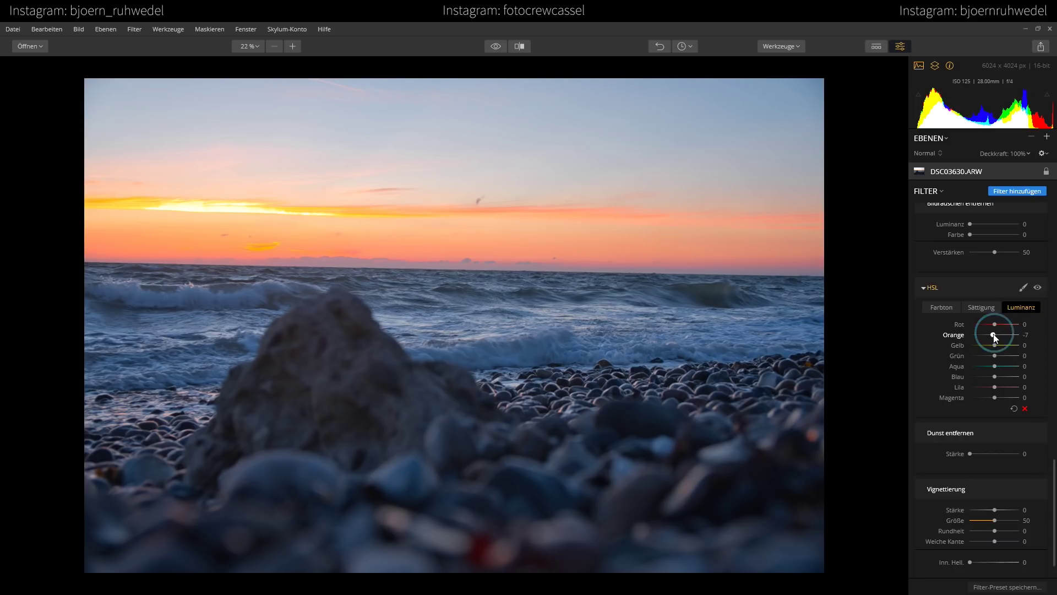
{"action": "mouse_move", "coordinate": [995, 337]}
{"action": "left_mouse_down"}
{"action": "mouse_move", "coordinate": [1019, 338]}
{"action": "mouse_move", "coordinate": [988, 337]}
{"action": "left_mouse_up"}
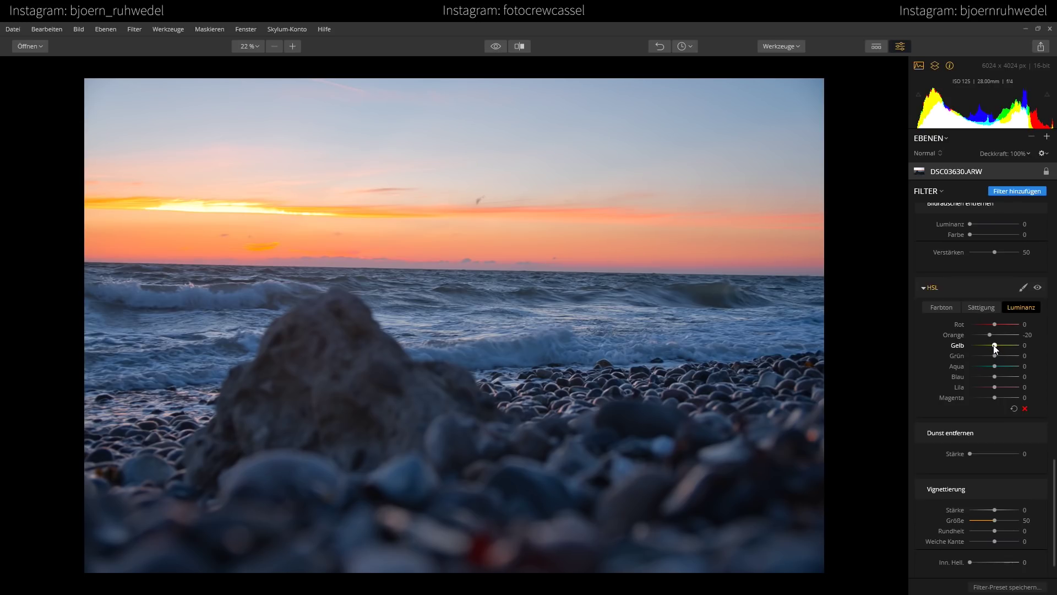
{"action": "left_click_drag", "start_coordinate": [990, 347], "coordinate": [989, 349]}
{"action": "mouse_move", "coordinate": [995, 324]}
{"action": "left_mouse_down"}
{"action": "mouse_move", "coordinate": [982, 329]}
{"action": "mouse_move", "coordinate": [1000, 332]}
{"action": "mouse_move", "coordinate": [992, 330]}
{"action": "left_mouse_up"}
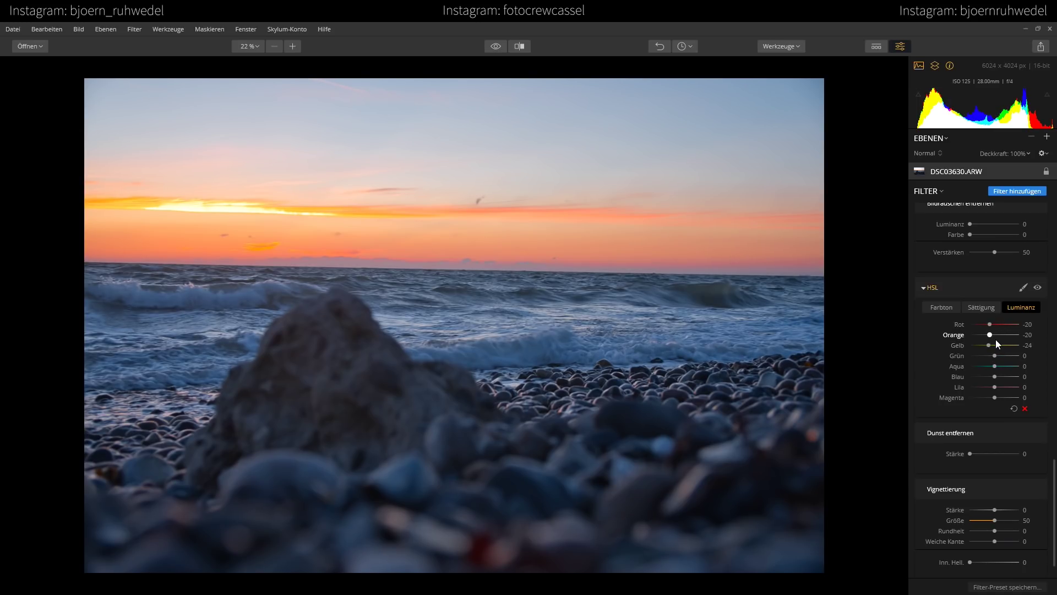
Try blue luminance and reset it, set magenta to 2, and reset purple
{"action": "mouse_move", "coordinate": [995, 375]}
{"action": "left_mouse_down"}
{"action": "mouse_move", "coordinate": [973, 379]}
{"action": "mouse_move", "coordinate": [1016, 378]}
{"action": "mouse_move", "coordinate": [961, 385]}
{"action": "mouse_move", "coordinate": [1015, 382]}
{"action": "mouse_move", "coordinate": [950, 373]}
{"action": "mouse_move", "coordinate": [985, 371]}
{"action": "left_mouse_up"}
{"action": "double_click", "coordinate": [1000, 378]}
{"action": "mouse_move", "coordinate": [996, 397]}
{"action": "left_mouse_down"}
{"action": "mouse_move", "coordinate": [968, 401]}
{"action": "mouse_move", "coordinate": [1056, 408]}
{"action": "left_mouse_up"}
{"action": "mouse_move", "coordinate": [991, 397]}
{"action": "left_mouse_down"}
{"action": "mouse_move", "coordinate": [1001, 394]}
{"action": "mouse_move", "coordinate": [962, 388]}
{"action": "mouse_move", "coordinate": [1043, 395]}
{"action": "mouse_move", "coordinate": [953, 392]}
{"action": "mouse_move", "coordinate": [982, 388]}
{"action": "left_mouse_up"}
{"action": "double_click", "coordinate": [981, 388]}
{"action": "scroll", "coordinate": [926, 334], "scroll_direction": "down", "scroll_amount": 2}
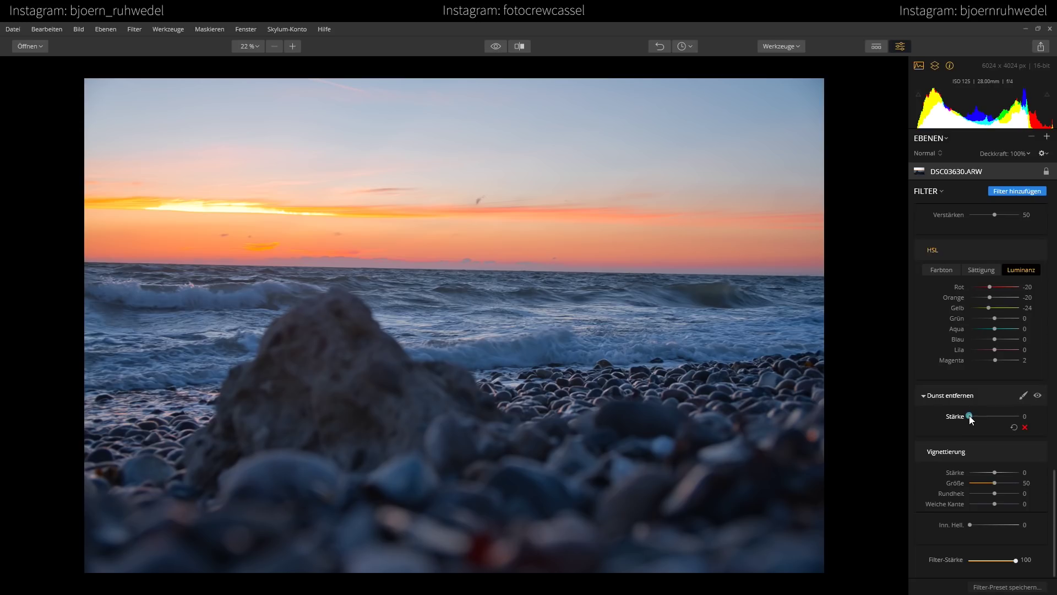
Set Dehaze strength to 9, leaving vignette at 0
{"action": "mouse_move", "coordinate": [970, 416]}
{"action": "left_mouse_down"}
{"action": "mouse_move", "coordinate": [995, 419]}
{"action": "mouse_move", "coordinate": [971, 418]}
{"action": "left_mouse_up"}
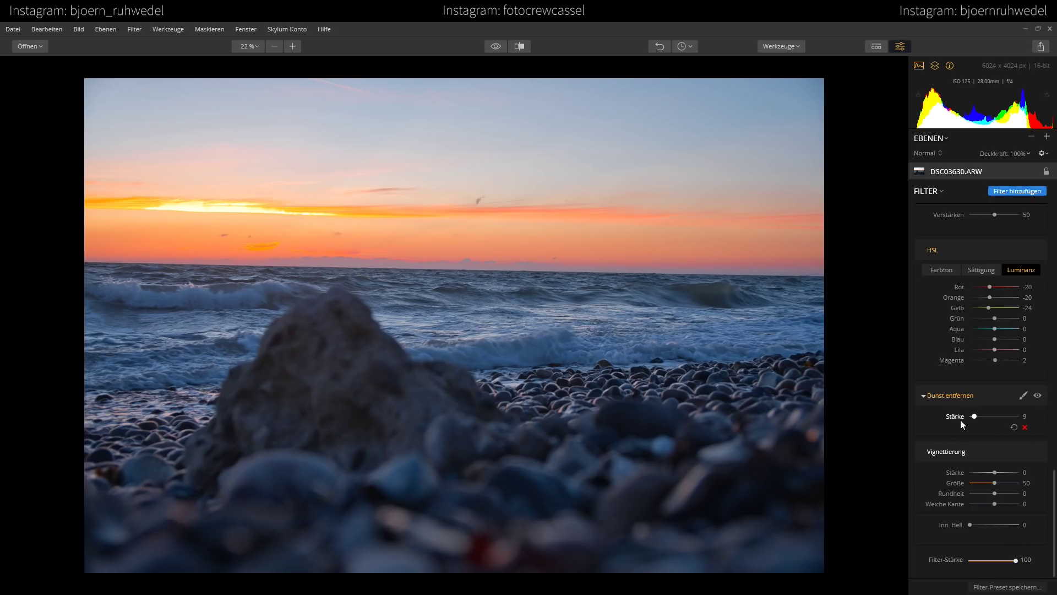
{"action": "mouse_move", "coordinate": [994, 473]}
{"action": "left_mouse_down"}
{"action": "mouse_move", "coordinate": [979, 475]}
{"action": "mouse_move", "coordinate": [996, 474]}
{"action": "left_mouse_up"}
Add a new empty layer and choose a gradient mask for it
{"action": "left_click", "coordinate": [1047, 136]}
{"action": "left_click", "coordinate": [963, 151]}
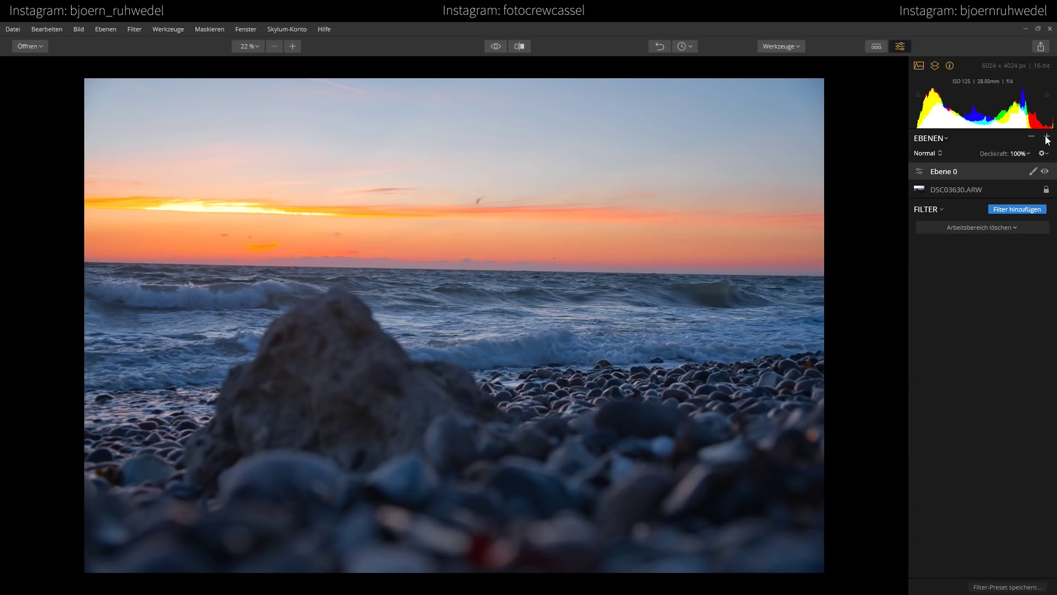
{"action": "left_click", "coordinate": [1031, 172]}
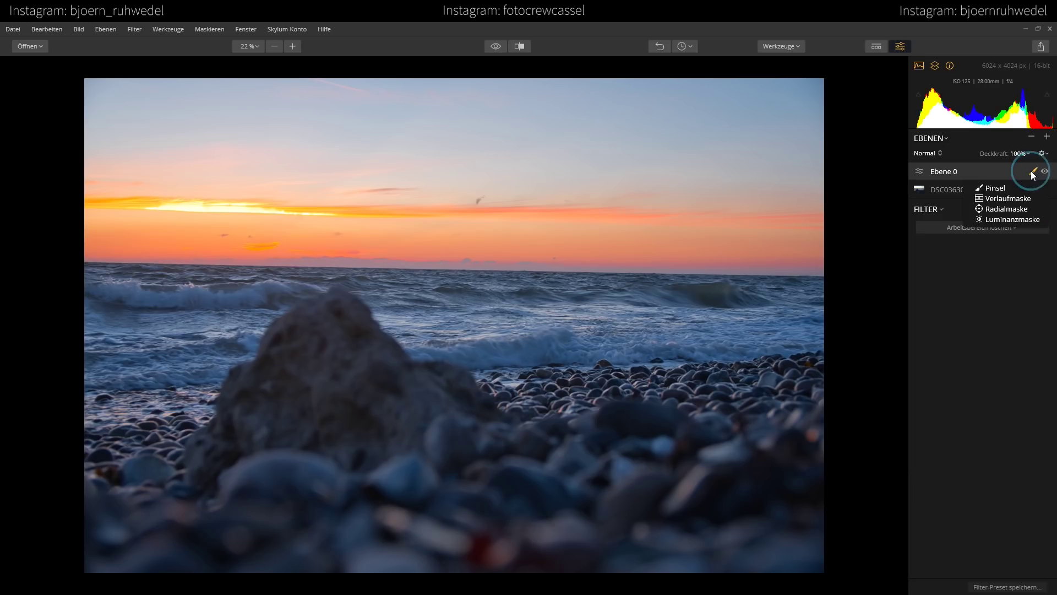
{"action": "left_click", "coordinate": [1008, 198]}
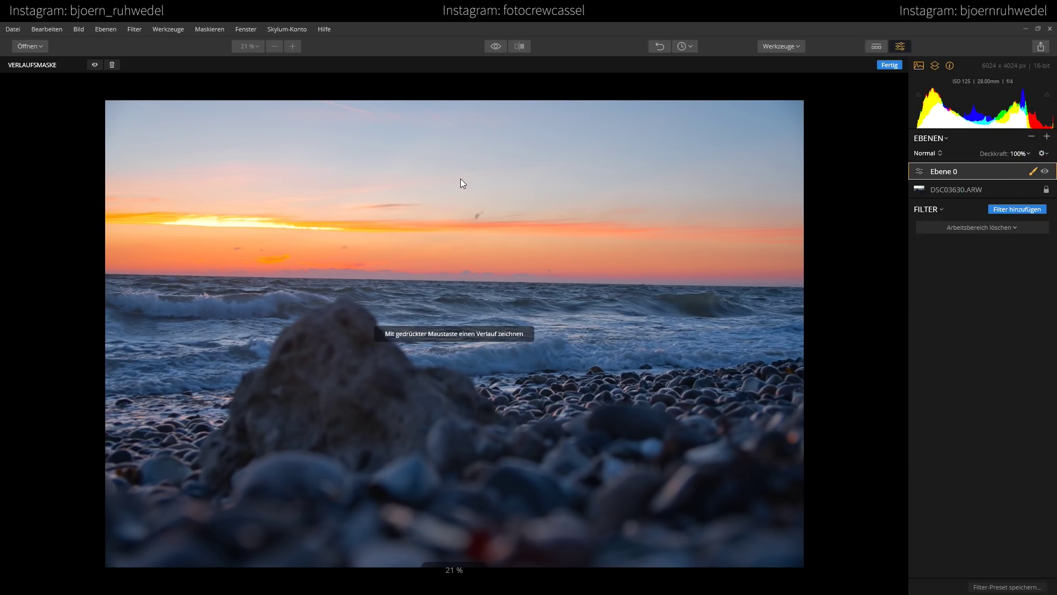
Draw the gradient over the sky, tightening it toward the sunset band, and open the filter catalogue
{"action": "left_click_drag", "start_coordinate": [457, 168], "coordinate": [457, 279]}
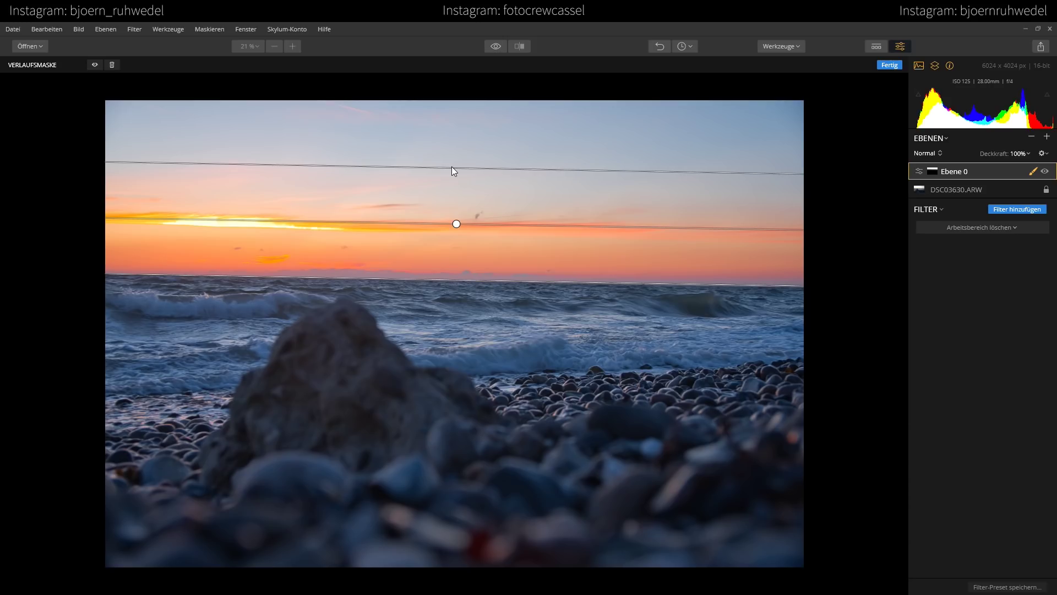
{"action": "left_click_drag", "start_coordinate": [453, 168], "coordinate": [454, 195]}
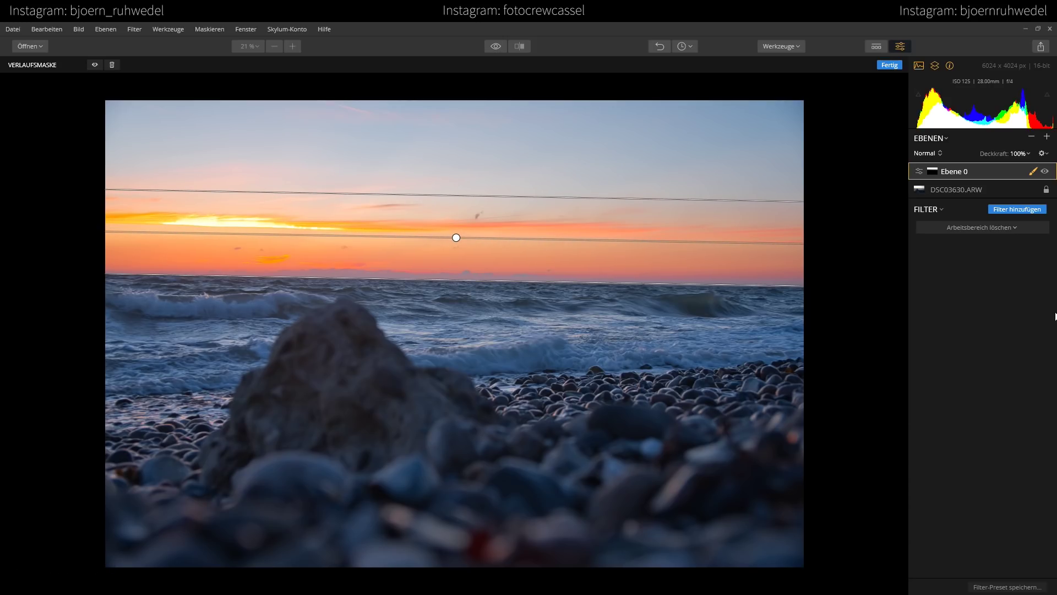
{"action": "left_click", "coordinate": [1016, 209]}
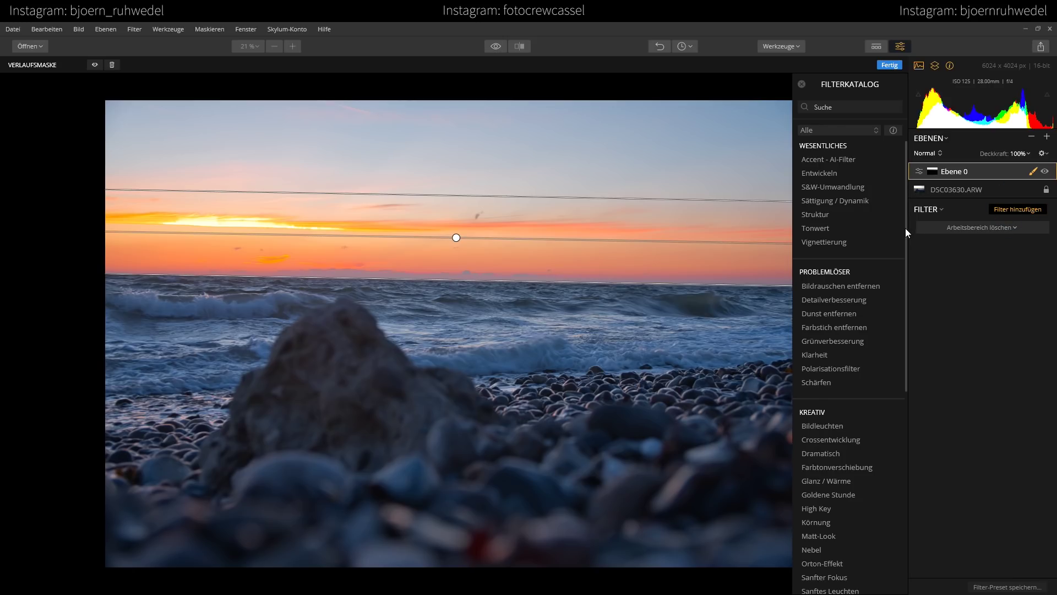
Add the Develop and Polarizing Filter filters to the masked sky layer
{"action": "left_click", "coordinate": [834, 172]}
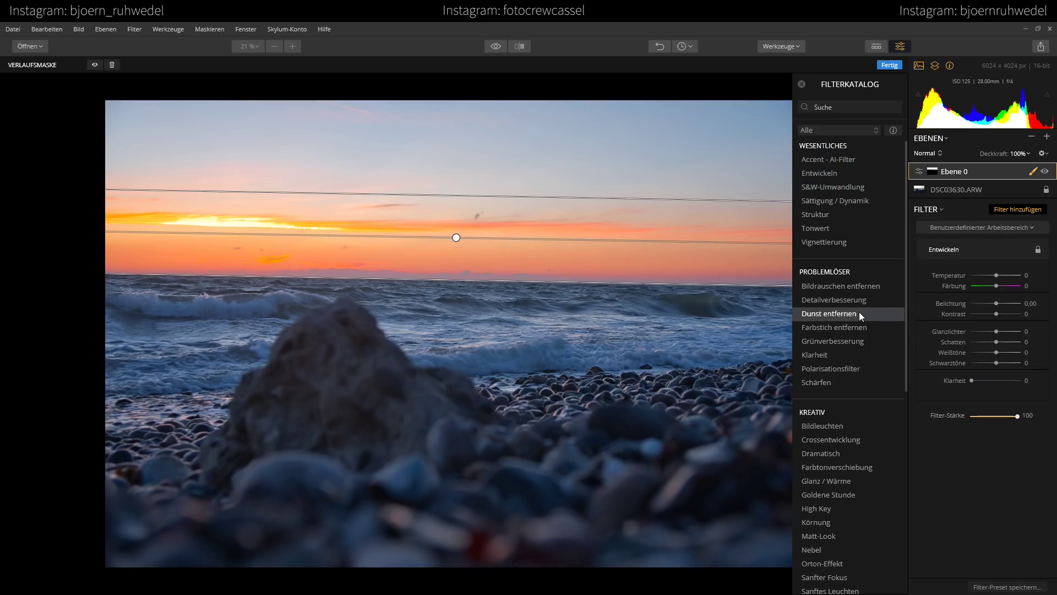
{"action": "left_click", "coordinate": [854, 368]}
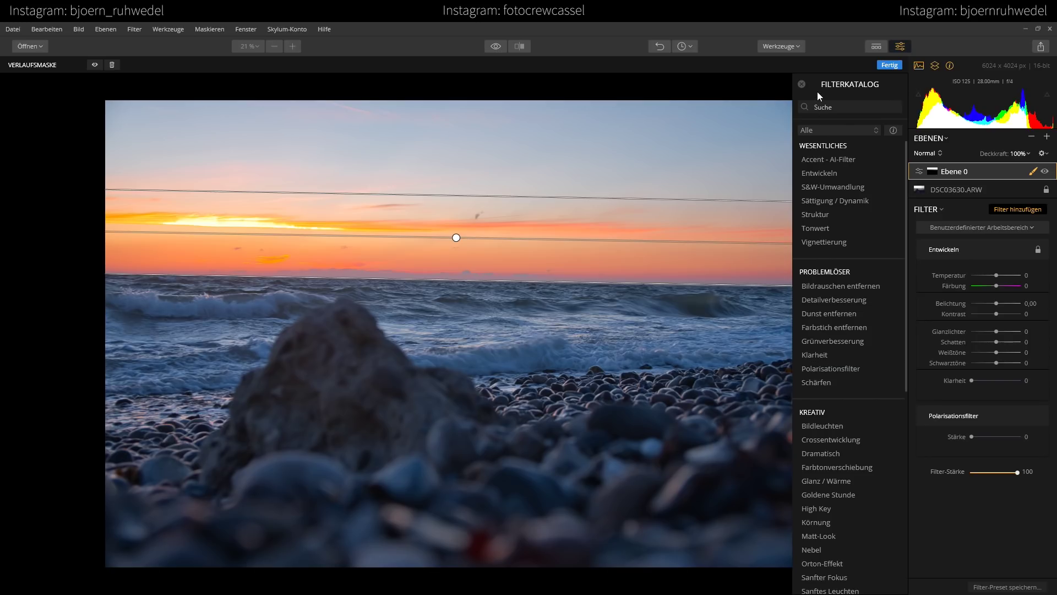
{"action": "left_click", "coordinate": [802, 83]}
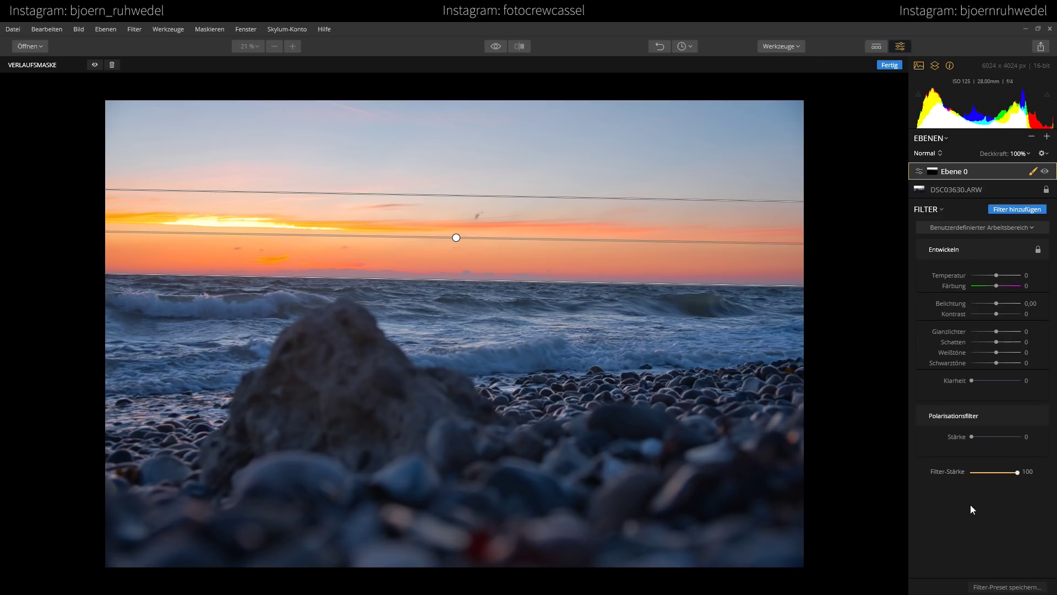
Set temperature -22, exposure -1.22 and polarization strength 50, then finish the mask
{"action": "mouse_move", "coordinate": [975, 415]}
{"action": "left_click_drag", "start_coordinate": [972, 436], "coordinate": [1048, 438]}
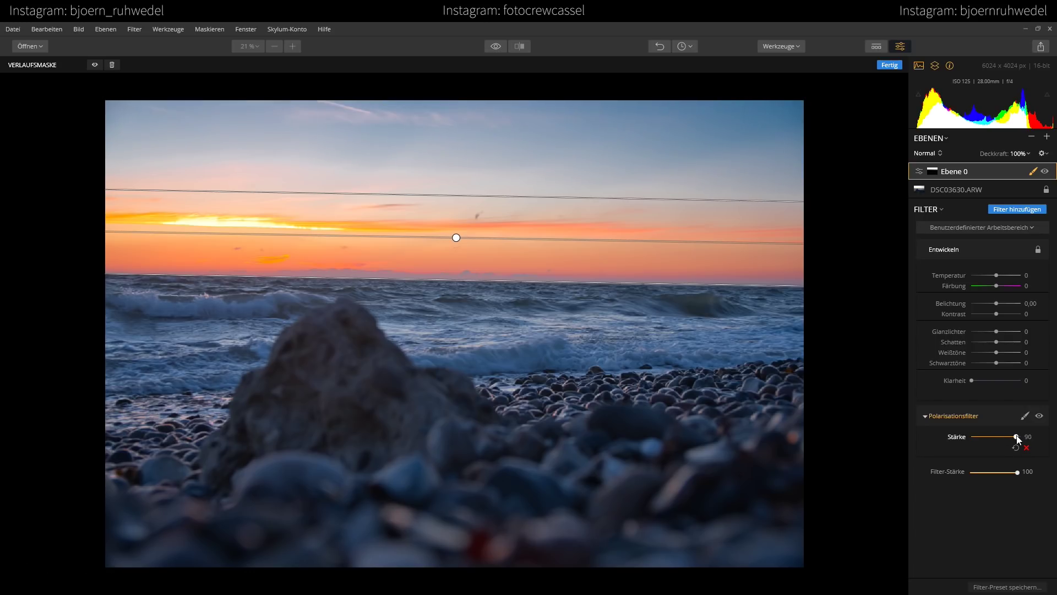
{"action": "mouse_move", "coordinate": [1021, 436]}
{"action": "left_mouse_down"}
{"action": "mouse_move", "coordinate": [964, 443]}
{"action": "mouse_move", "coordinate": [1056, 439]}
{"action": "mouse_move", "coordinate": [929, 445]}
{"action": "left_mouse_up"}
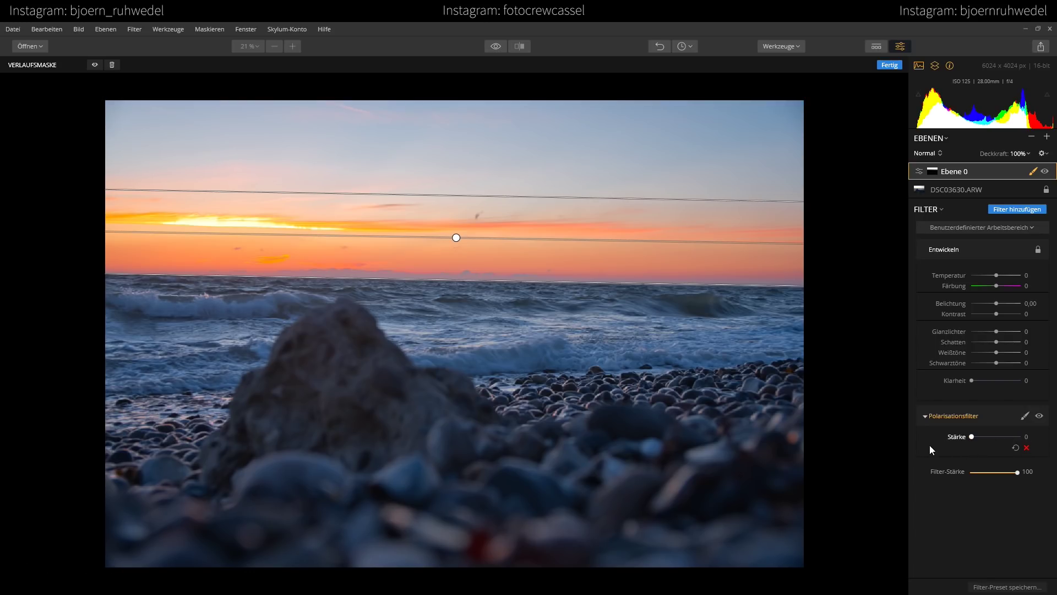
{"action": "left_click_drag", "start_coordinate": [1010, 442], "coordinate": [972, 436]}
{"action": "left_click_drag", "start_coordinate": [997, 275], "coordinate": [991, 275]}
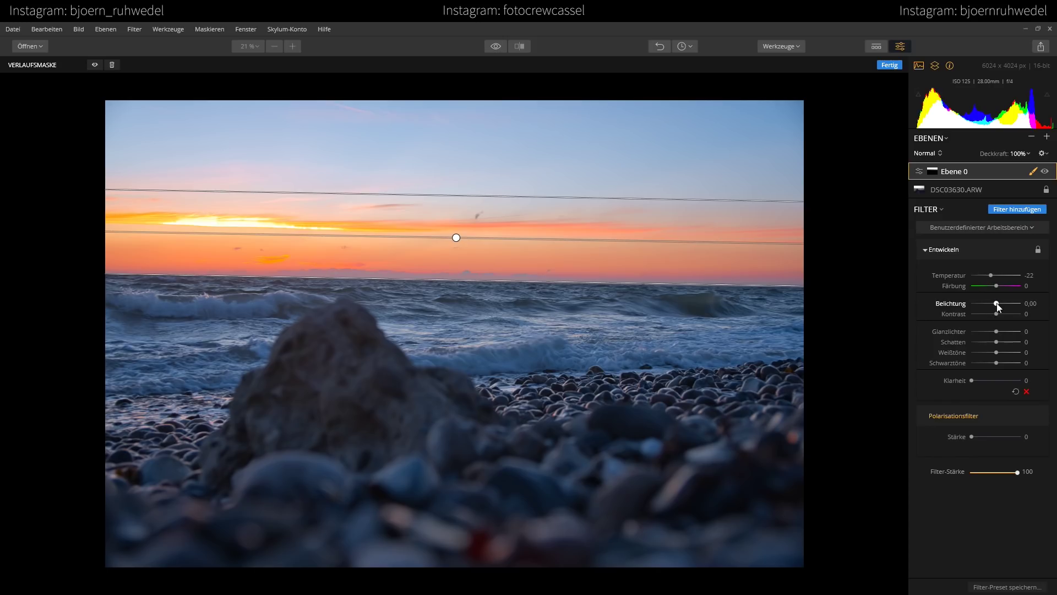
{"action": "left_click_drag", "start_coordinate": [997, 303], "coordinate": [992, 304]}
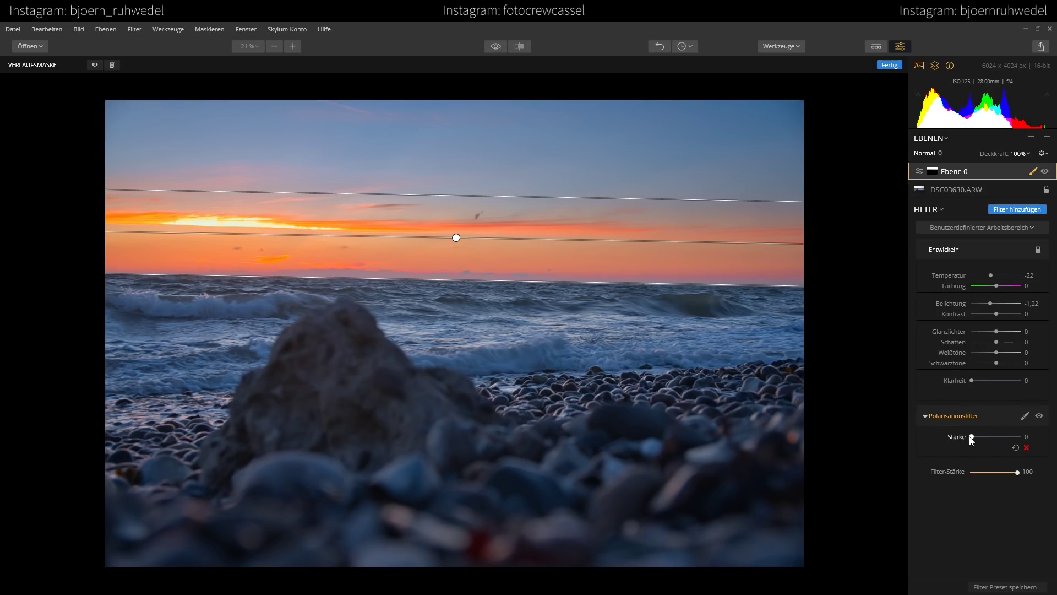
{"action": "left_click_drag", "start_coordinate": [971, 436], "coordinate": [997, 439]}
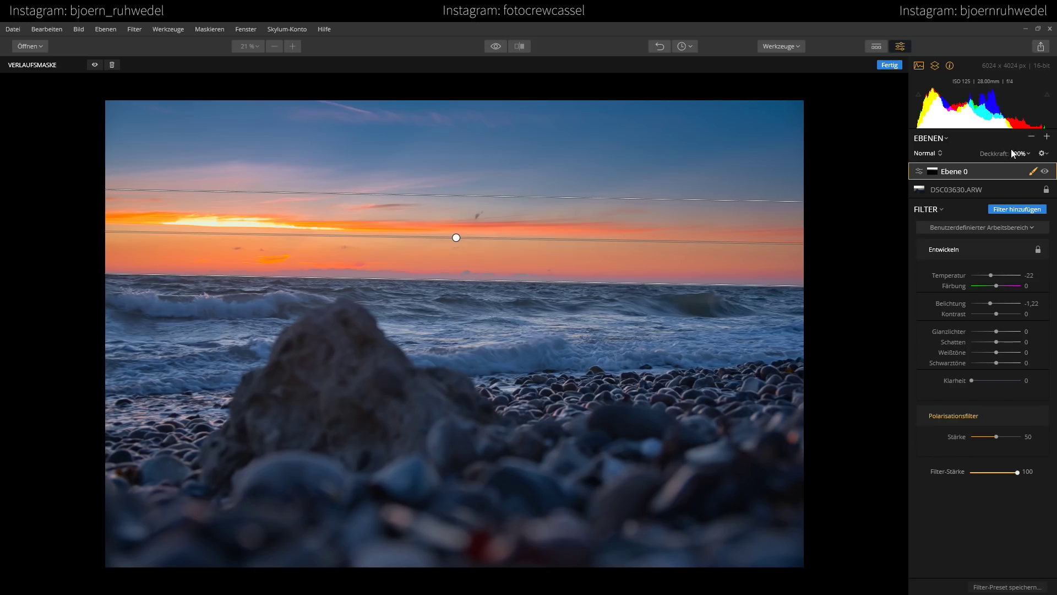
{"action": "left_click", "coordinate": [1033, 172]}
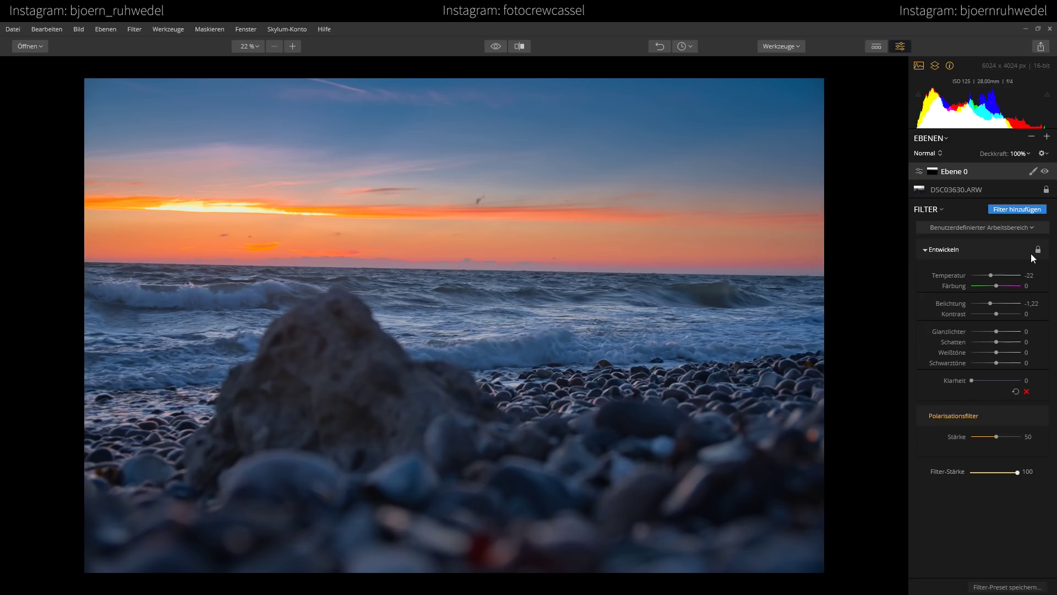
Add adjustment layer Ebene 1 with a gradient mask drawn from the beach up toward the horizon
{"action": "left_click", "coordinate": [1048, 137]}
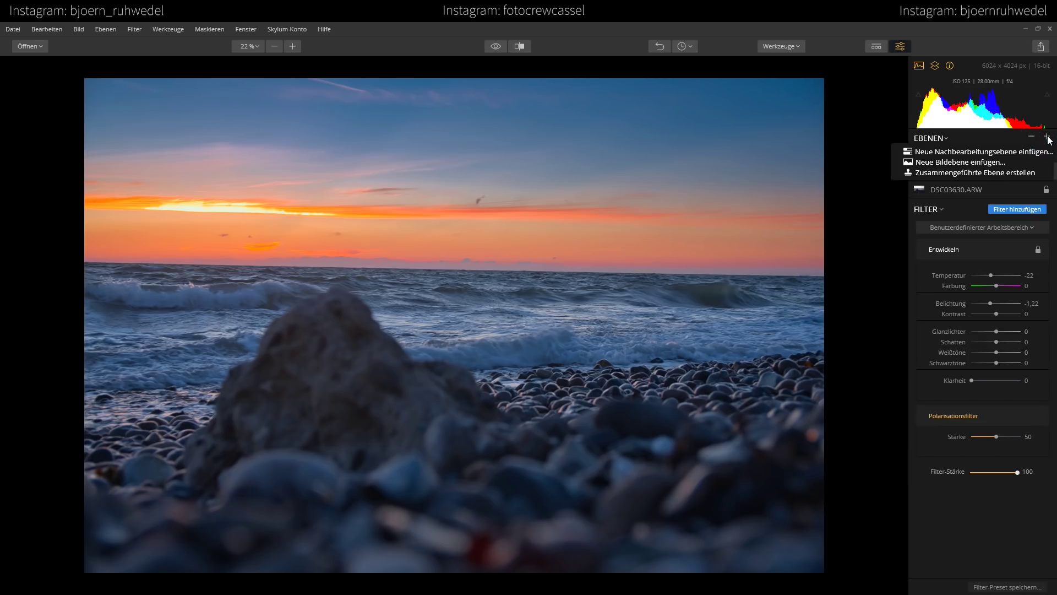
{"action": "left_click", "coordinate": [964, 152]}
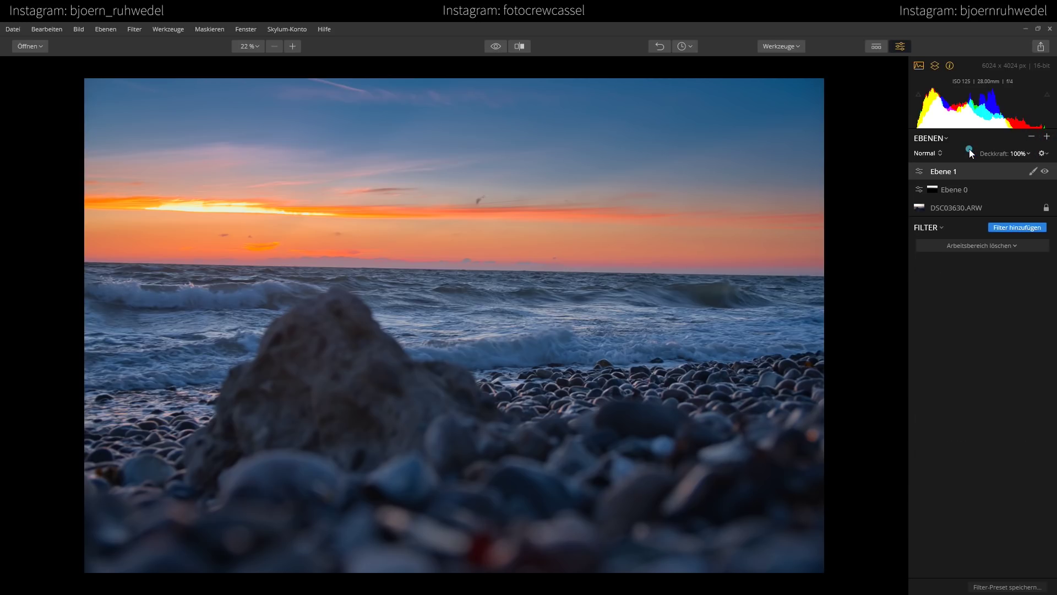
{"action": "left_click", "coordinate": [1033, 171]}
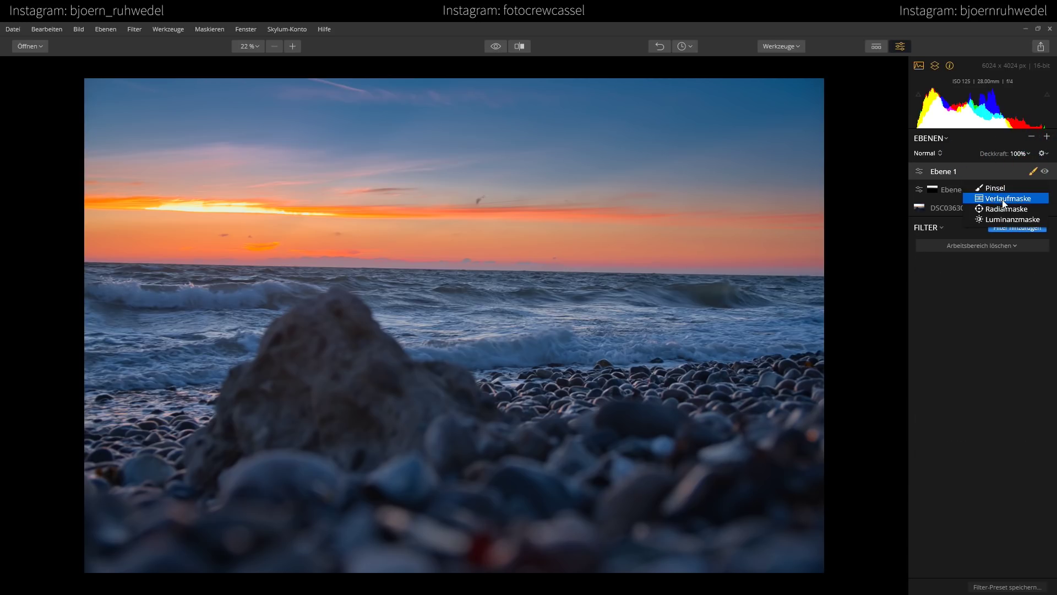
{"action": "left_click", "coordinate": [1008, 198]}
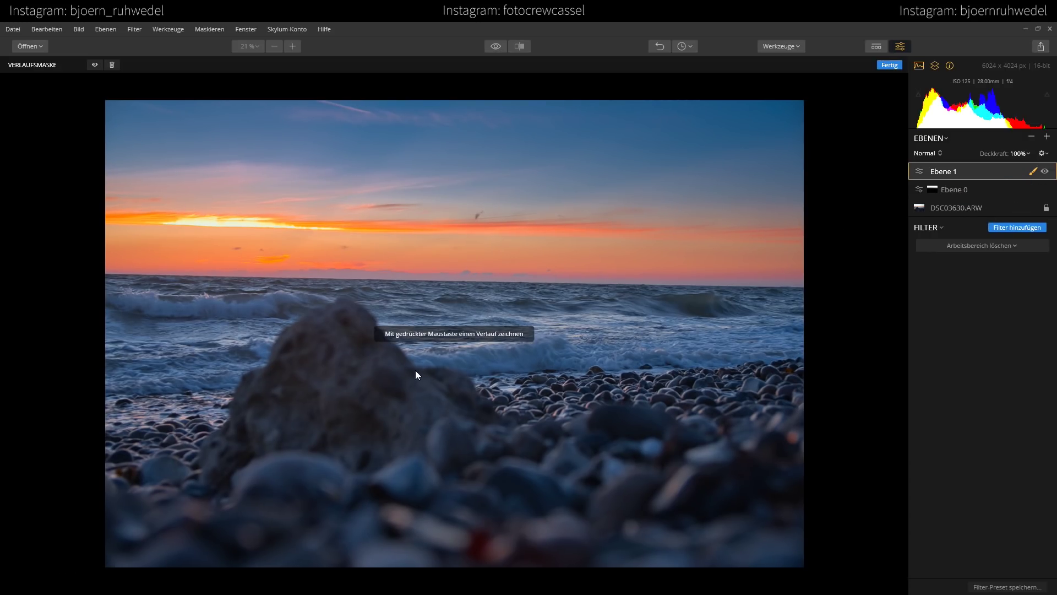
{"action": "left_click_drag", "start_coordinate": [452, 384], "coordinate": [453, 280]}
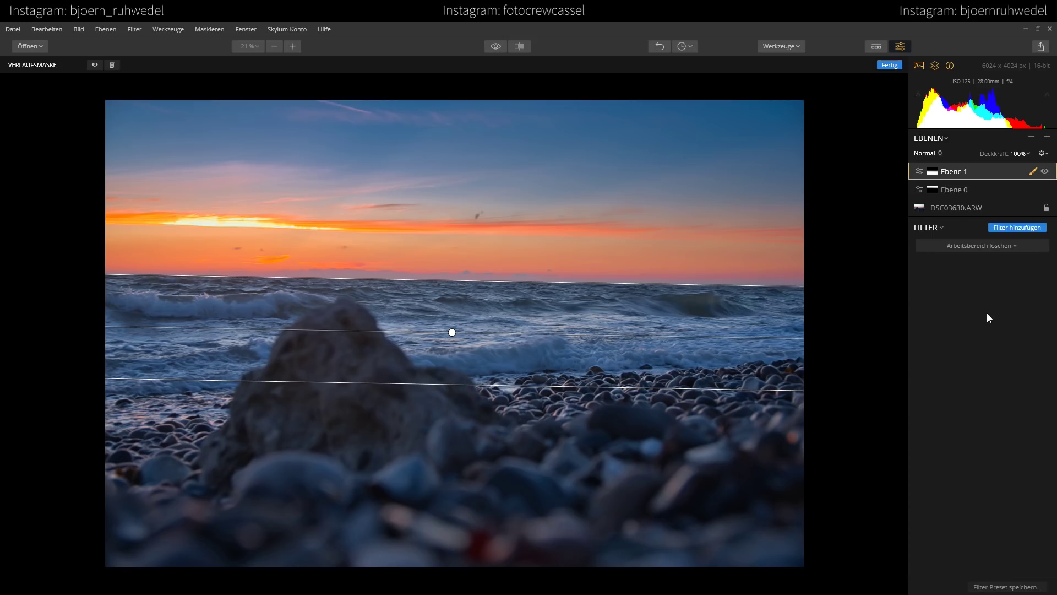
Add Entwickeln and, from the WERKZEUG section, Beleuchtung oben und unten to the masked layer
{"action": "left_click", "coordinate": [1008, 226]}
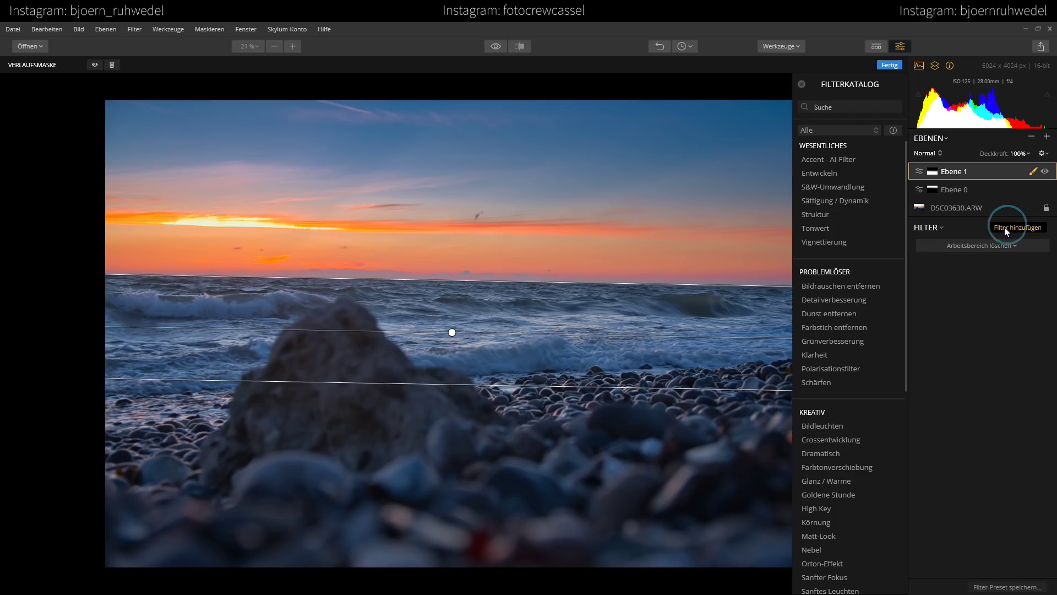
{"action": "left_click", "coordinate": [834, 172]}
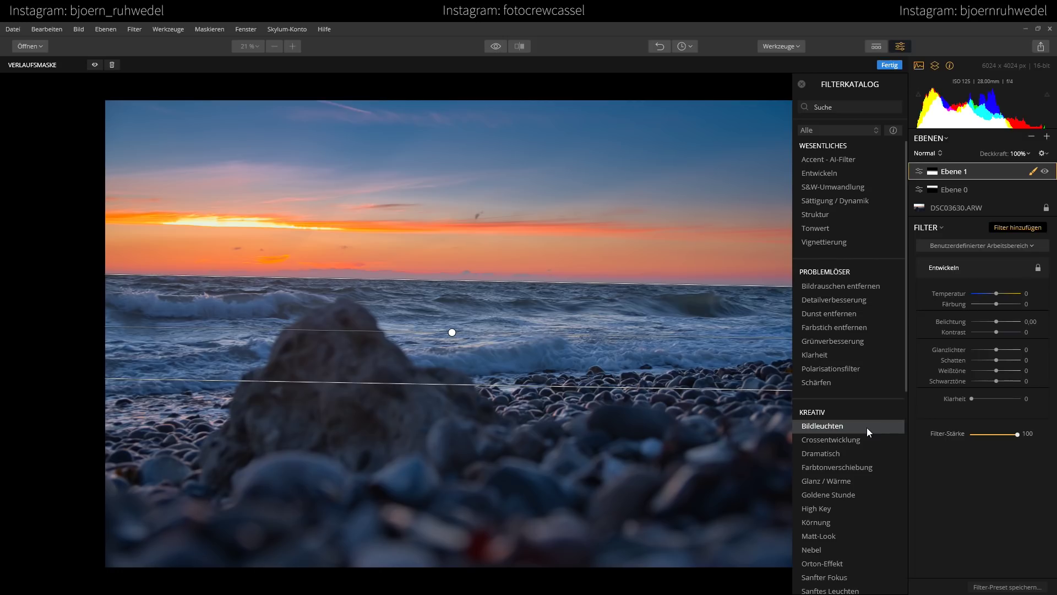
{"action": "scroll", "coordinate": [869, 426], "scroll_direction": "down", "scroll_amount": 1}
{"action": "scroll", "coordinate": [869, 426], "scroll_direction": "down", "scroll_amount": 1}
{"action": "scroll", "coordinate": [866, 428], "scroll_direction": "down", "scroll_amount": 2}
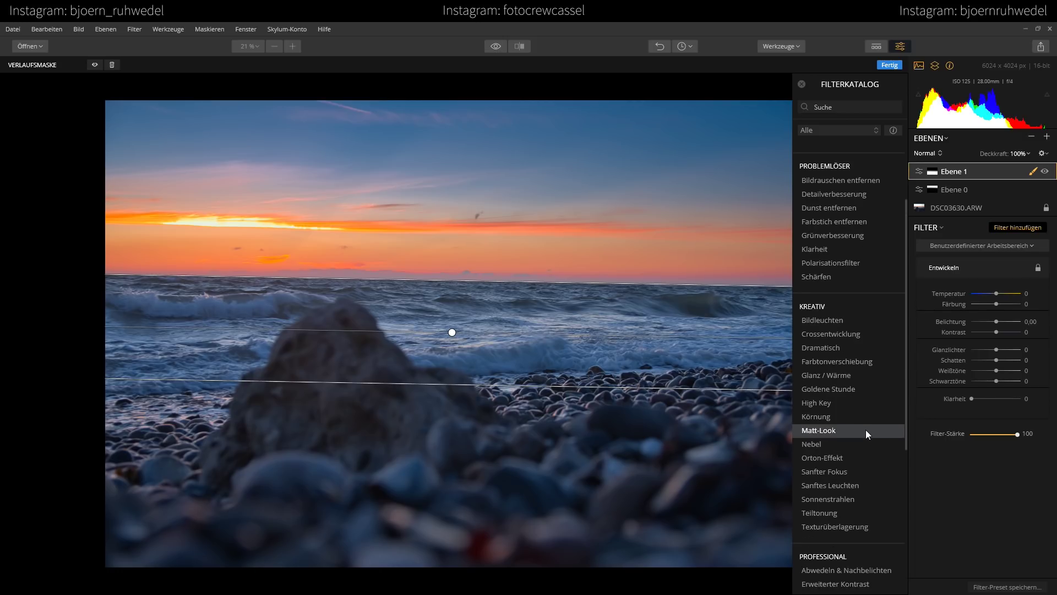
{"action": "scroll", "coordinate": [866, 430], "scroll_direction": "down", "scroll_amount": 1}
{"action": "scroll", "coordinate": [852, 451], "scroll_direction": "down", "scroll_amount": 3}
{"action": "scroll", "coordinate": [846, 455], "scroll_direction": "down", "scroll_amount": 2}
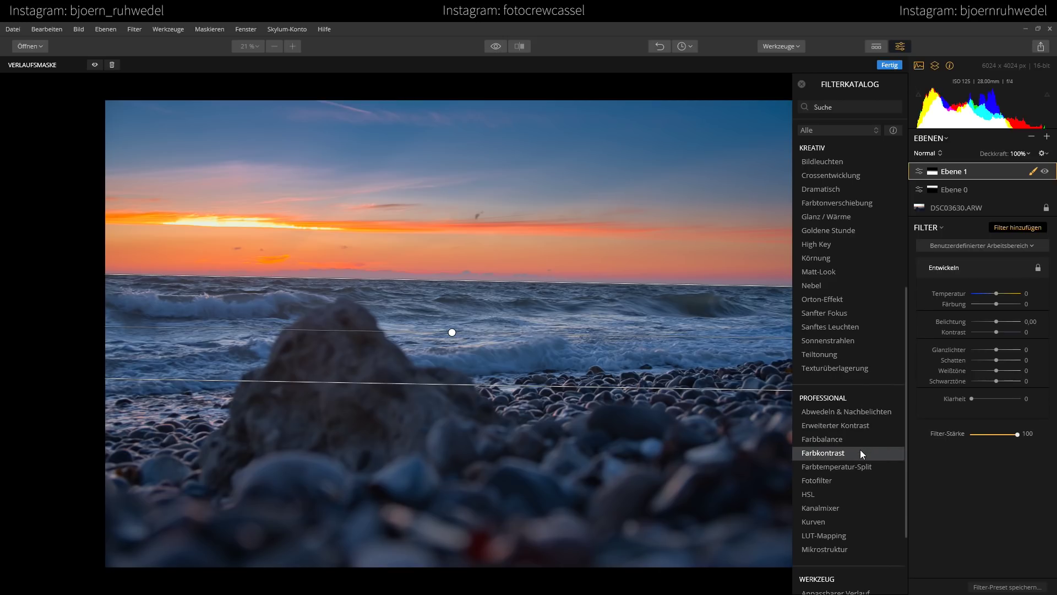
{"action": "scroll", "coordinate": [858, 468], "scroll_direction": "down", "scroll_amount": 4}
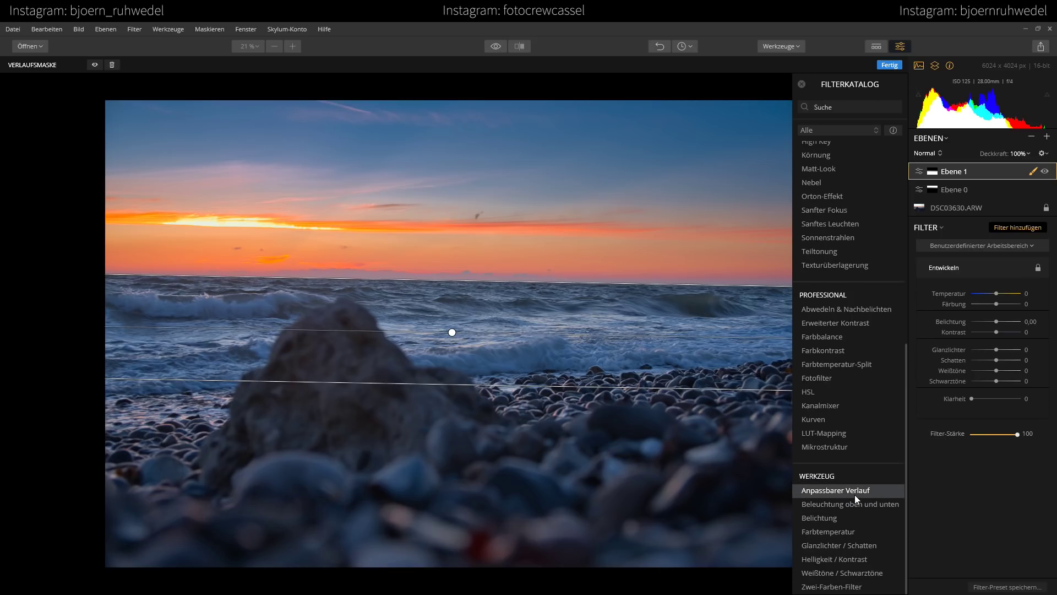
{"action": "left_click", "coordinate": [860, 503]}
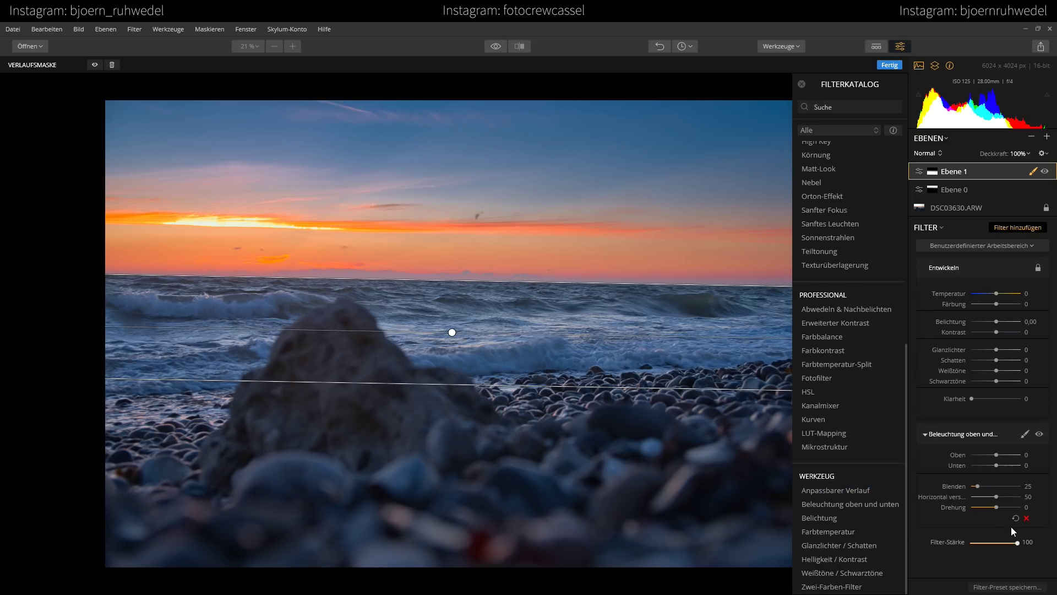
Close the filter catalog, try bottom lighting up to 62, then reset Unten to 0
{"action": "left_click", "coordinate": [802, 82]}
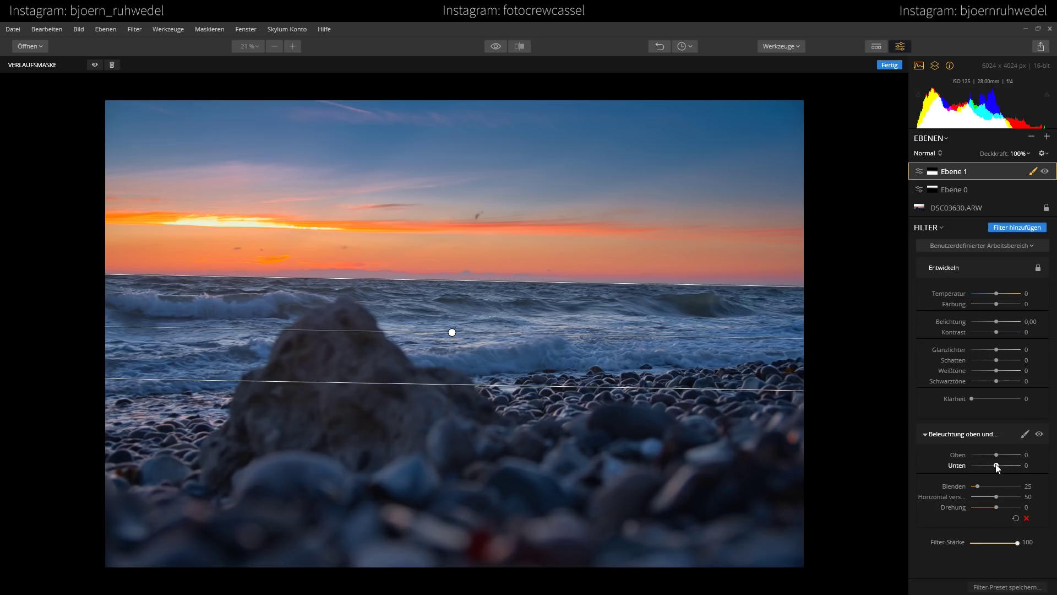
{"action": "left_click_drag", "start_coordinate": [995, 464], "coordinate": [1015, 467]}
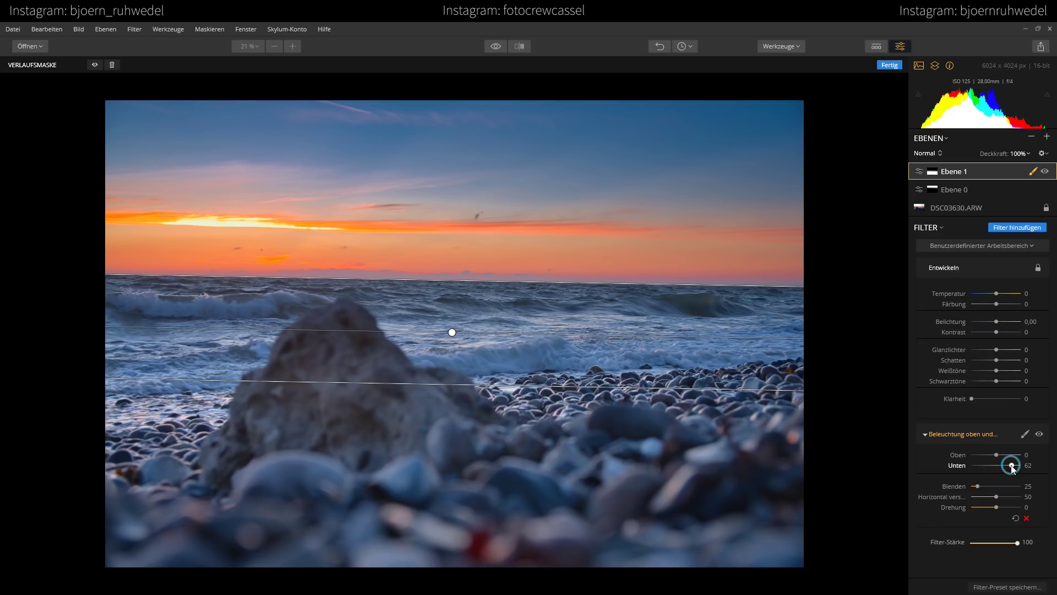
{"action": "double_click", "coordinate": [1012, 466]}
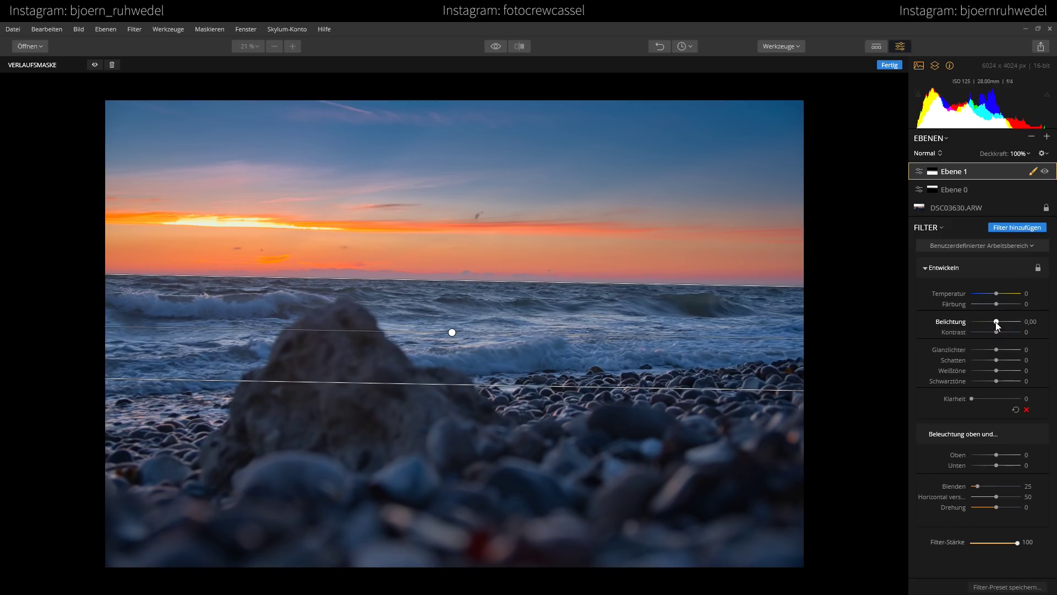
Set Entwickeln to exposure 0,44, temperature 18 and tint 20 on the masked area
{"action": "left_click_drag", "start_coordinate": [998, 325], "coordinate": [999, 325]}
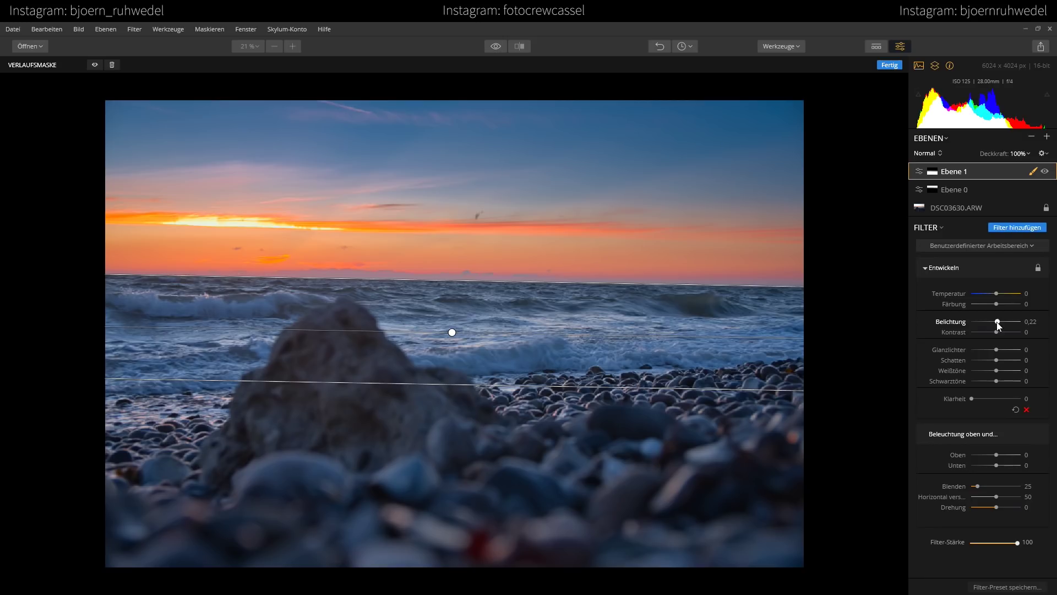
{"action": "left_click_drag", "start_coordinate": [999, 326], "coordinate": [1001, 326]}
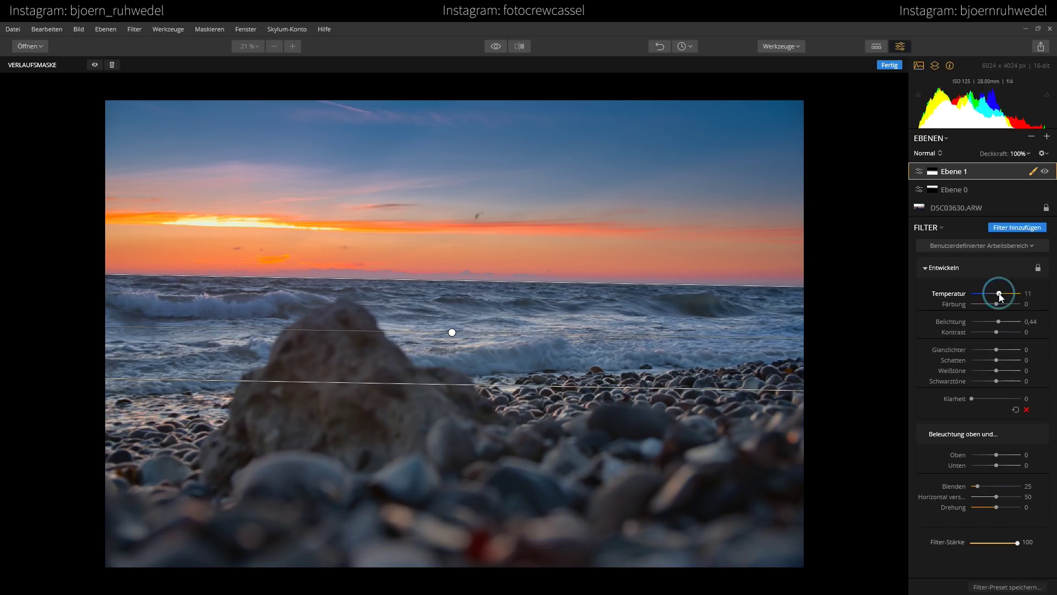
{"action": "left_click_drag", "start_coordinate": [998, 296], "coordinate": [1002, 297]}
{"action": "left_click", "coordinate": [999, 304]}
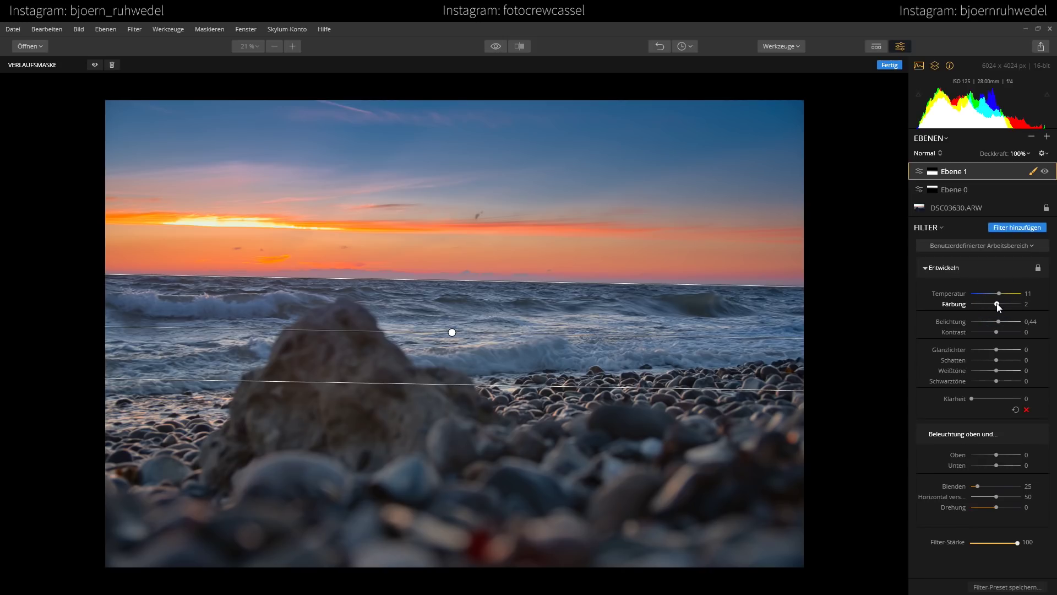
{"action": "left_click_drag", "start_coordinate": [998, 303], "coordinate": [1003, 308]}
{"action": "left_click_drag", "start_coordinate": [1001, 296], "coordinate": [1003, 296]}
Delete the Beleuchtung oben und unten filter and finish the gradient mask
{"action": "left_click", "coordinate": [940, 434]}
{"action": "left_click", "coordinate": [969, 444]}
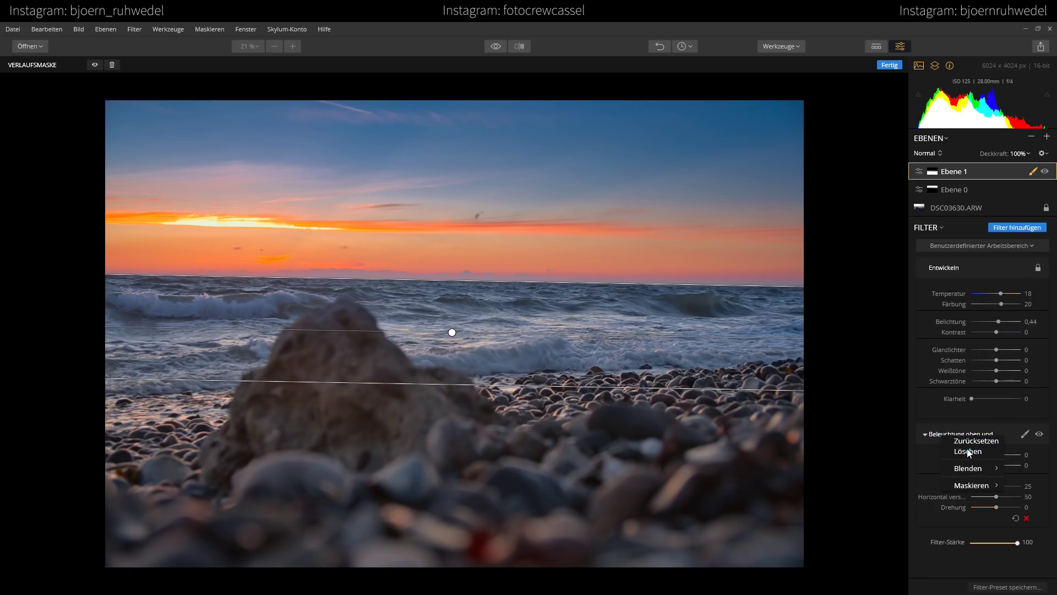
{"action": "left_click", "coordinate": [1034, 172]}
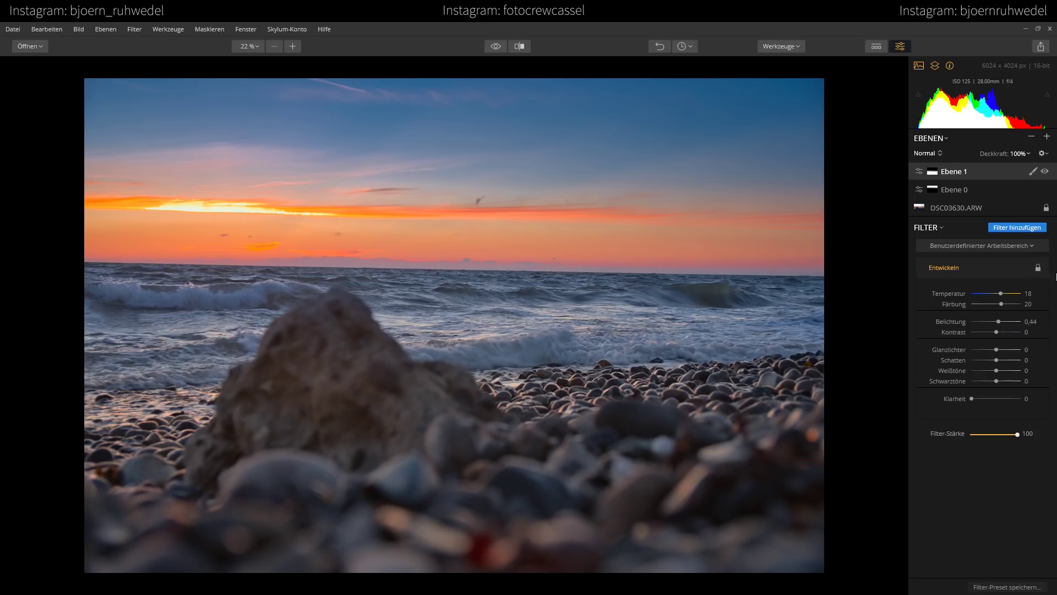
Insert a new adjustment layer, Ebene 2, on top and open its filter catalog
{"action": "left_click", "coordinate": [1048, 138]}
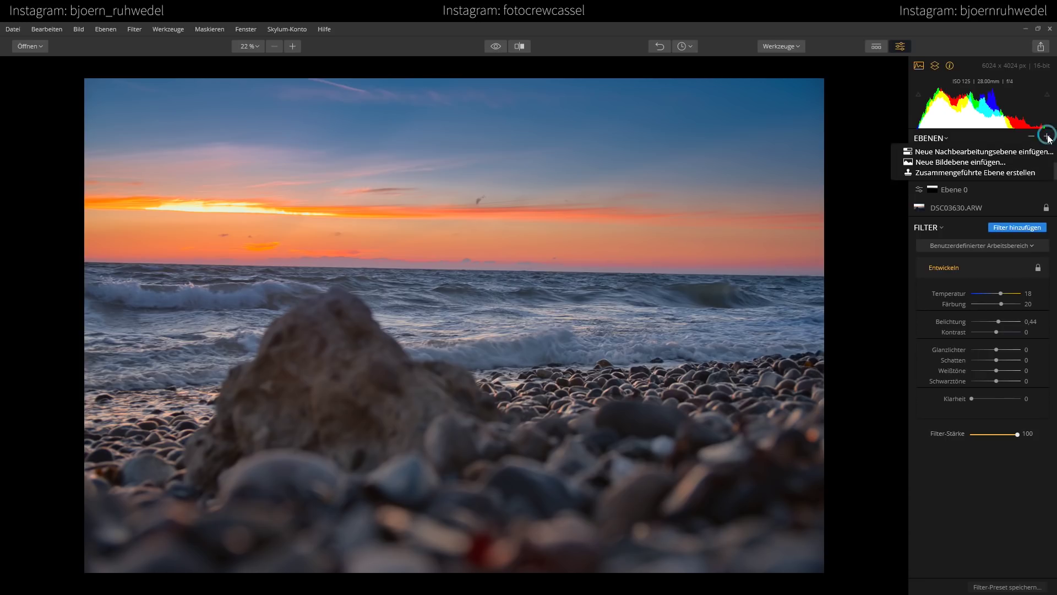
{"action": "left_click", "coordinate": [972, 147]}
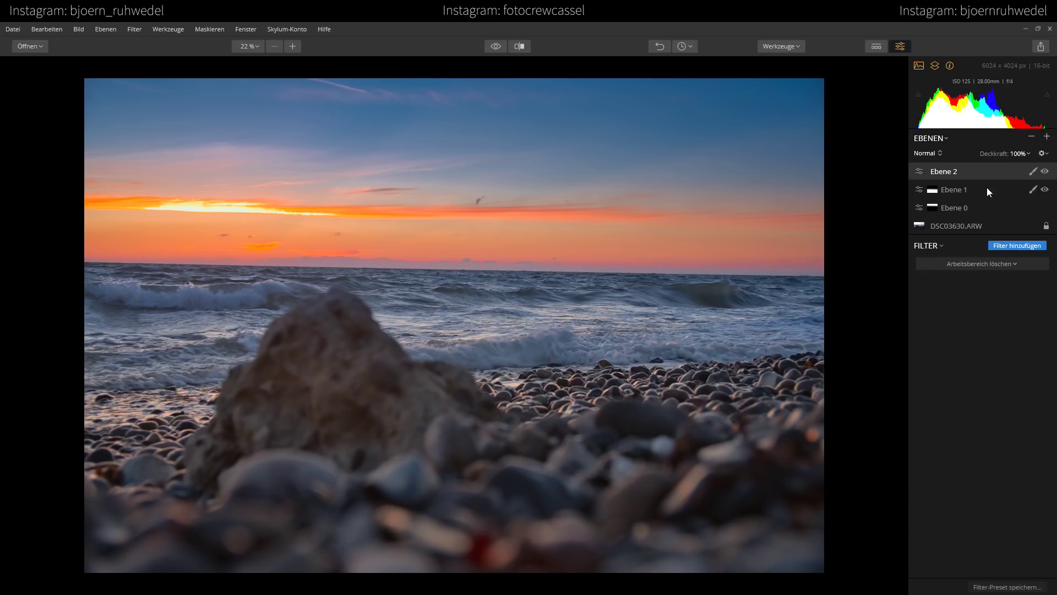
{"action": "left_click", "coordinate": [1022, 246]}
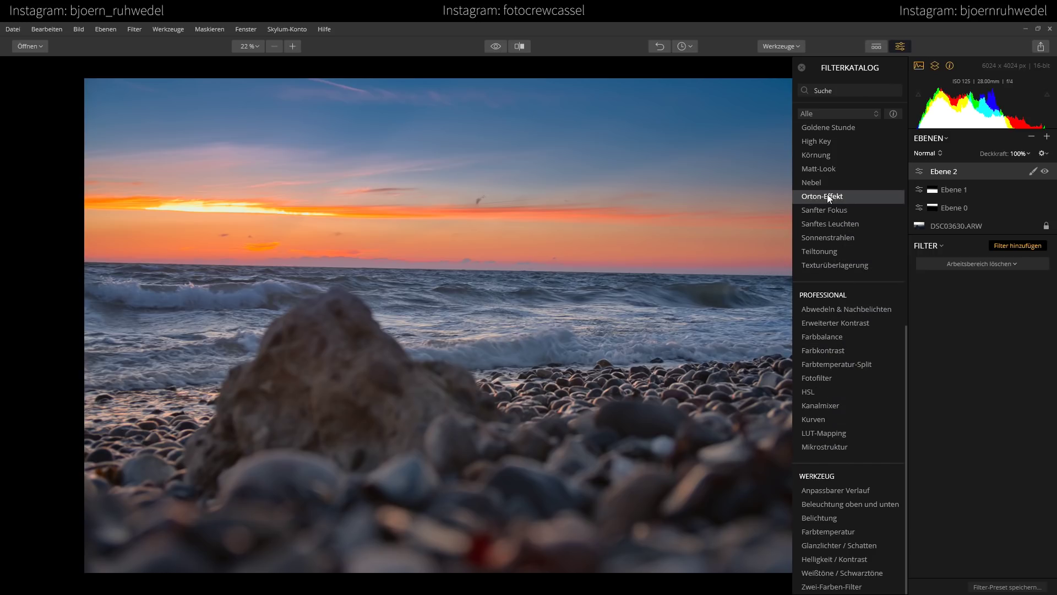
Add the Goldene Stunde filter to Ebene 2 and set its Stärke to 30
{"action": "scroll", "coordinate": [827, 160], "scroll_direction": "up", "scroll_amount": 2}
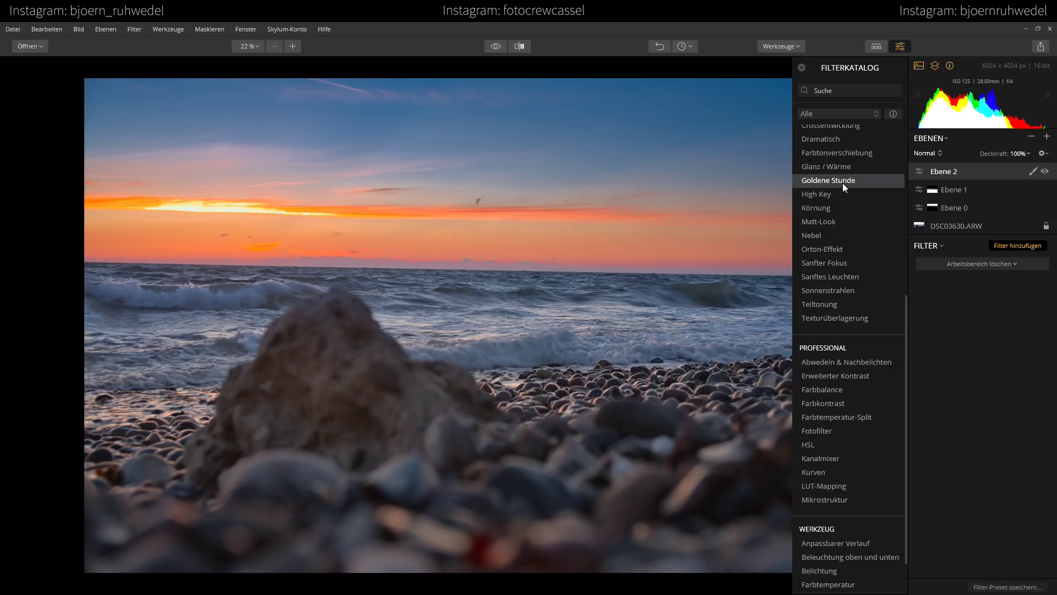
{"action": "left_click", "coordinate": [843, 180]}
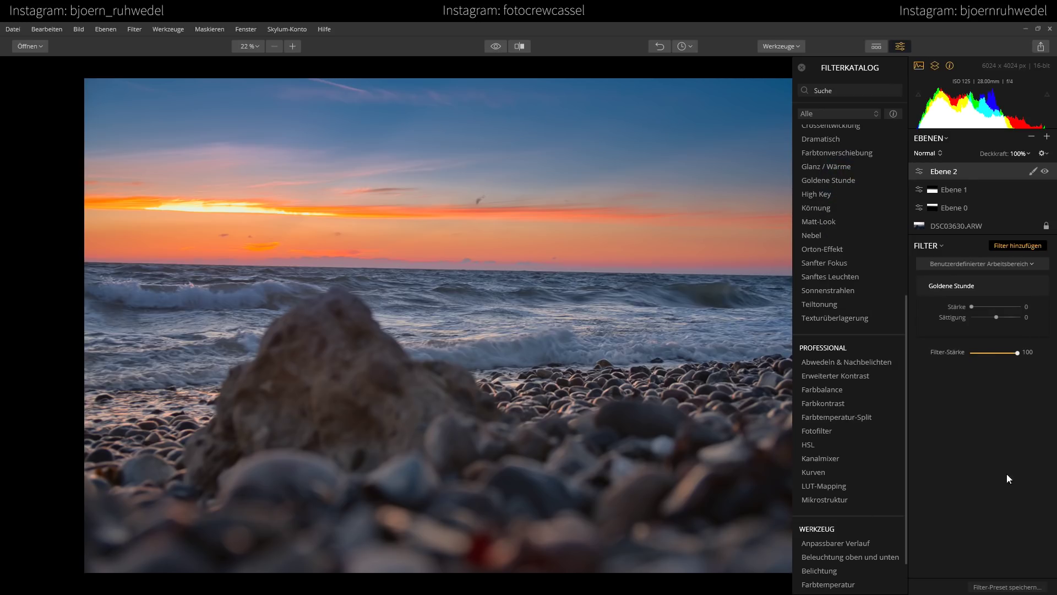
{"action": "left_click", "coordinate": [801, 65]}
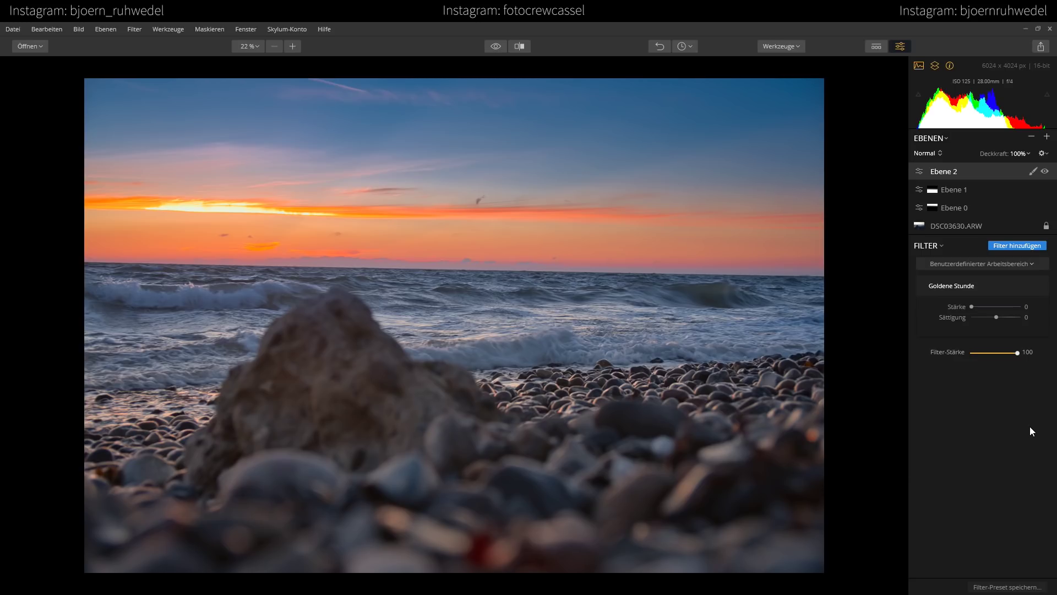
{"action": "mouse_move", "coordinate": [983, 306]}
{"action": "left_click_drag", "start_coordinate": [972, 307], "coordinate": [1022, 307]}
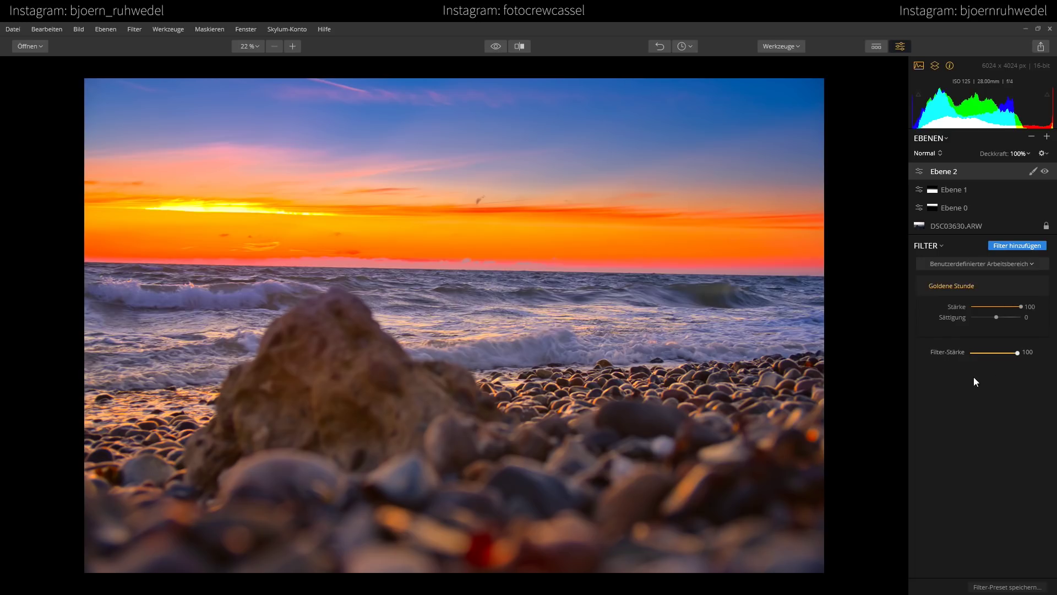
{"action": "mouse_move", "coordinate": [1022, 306]}
{"action": "left_click_drag", "start_coordinate": [1022, 307], "coordinate": [983, 315]}
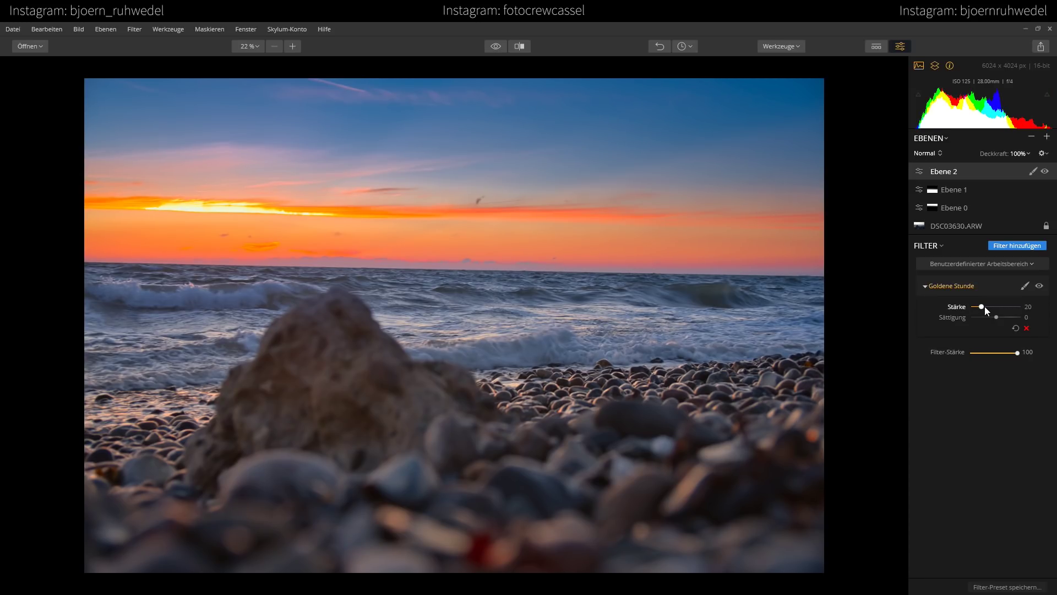
{"action": "left_click_drag", "start_coordinate": [984, 306], "coordinate": [990, 317]}
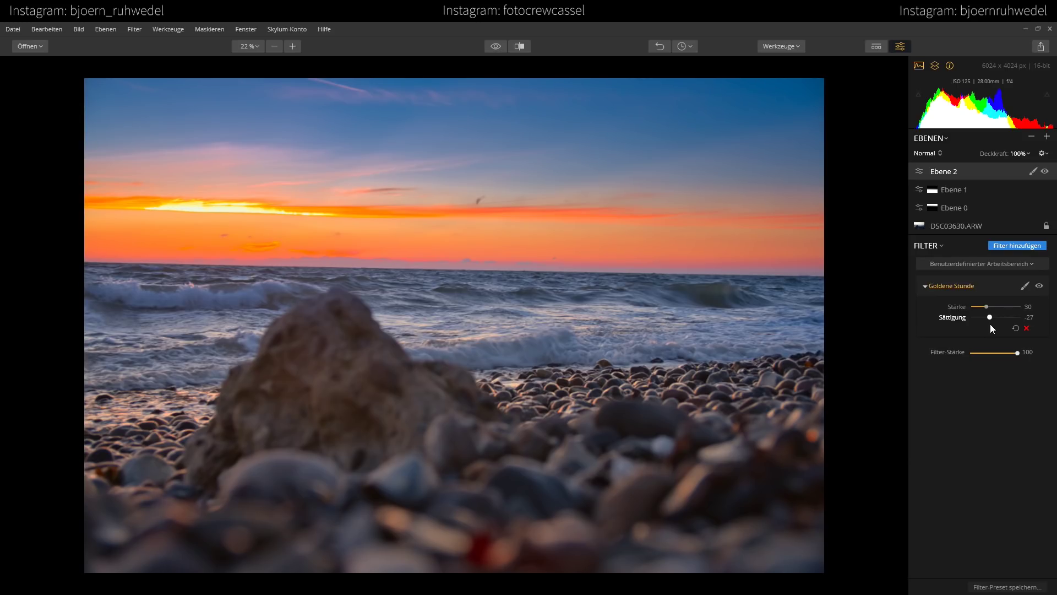
Set Golden Hour saturation to 16 and overall filter strength to 50
{"action": "left_click_drag", "start_coordinate": [991, 329], "coordinate": [999, 321]}
{"action": "left_click_drag", "start_coordinate": [999, 321], "coordinate": [1001, 321]}
{"action": "left_click", "coordinate": [1016, 352]}
{"action": "mouse_move", "coordinate": [1016, 355]}
{"action": "left_mouse_down"}
{"action": "mouse_move", "coordinate": [970, 358]}
{"action": "mouse_move", "coordinate": [985, 359]}
{"action": "left_mouse_up"}
{"action": "left_click_drag", "start_coordinate": [994, 357], "coordinate": [996, 356]}
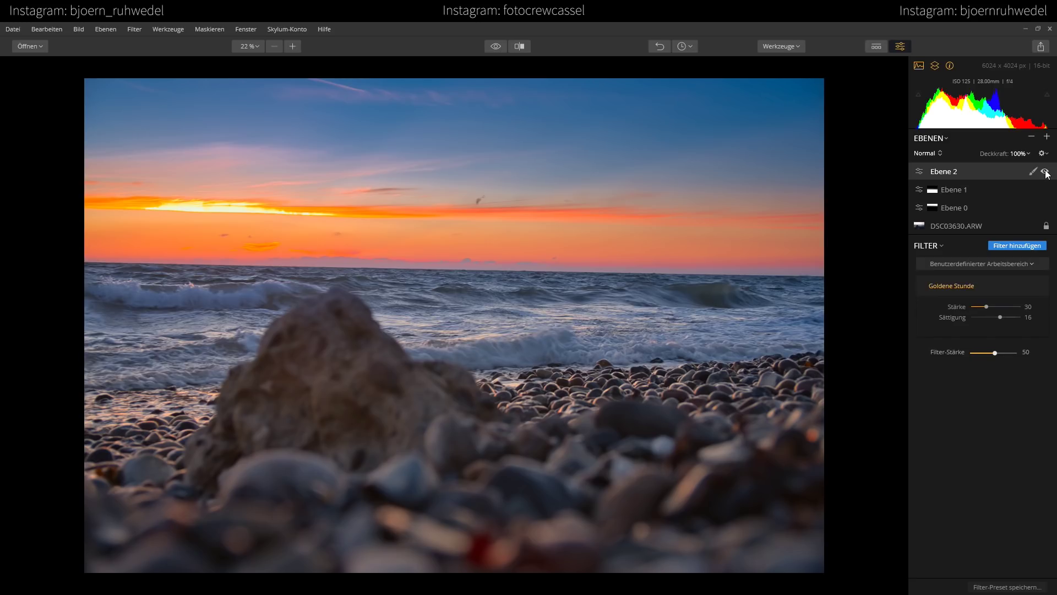
{"action": "left_click", "coordinate": [1045, 172]}
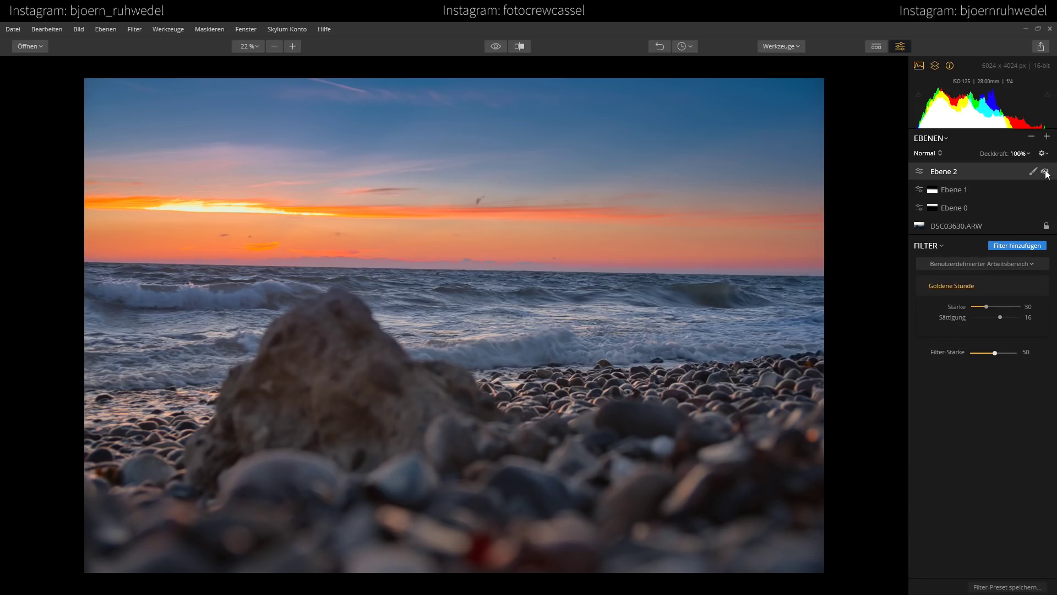
{"action": "left_click", "coordinate": [1046, 172]}
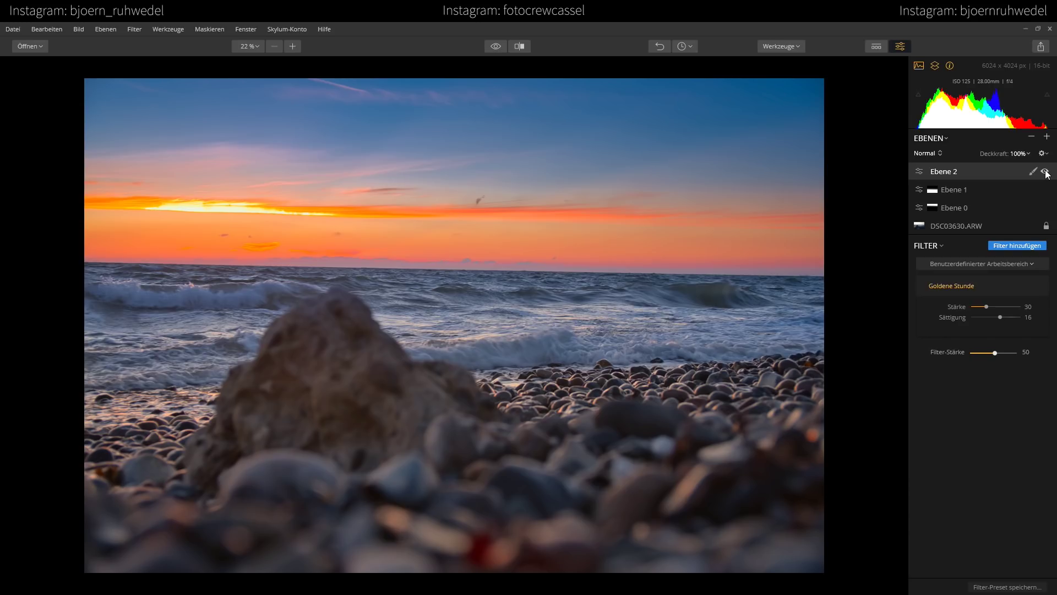
On the RAW base layer, raise the Polarisationsfilter strength for sky and sea
{"action": "mouse_move", "coordinate": [975, 207]}
{"action": "left_click", "coordinate": [955, 226]}
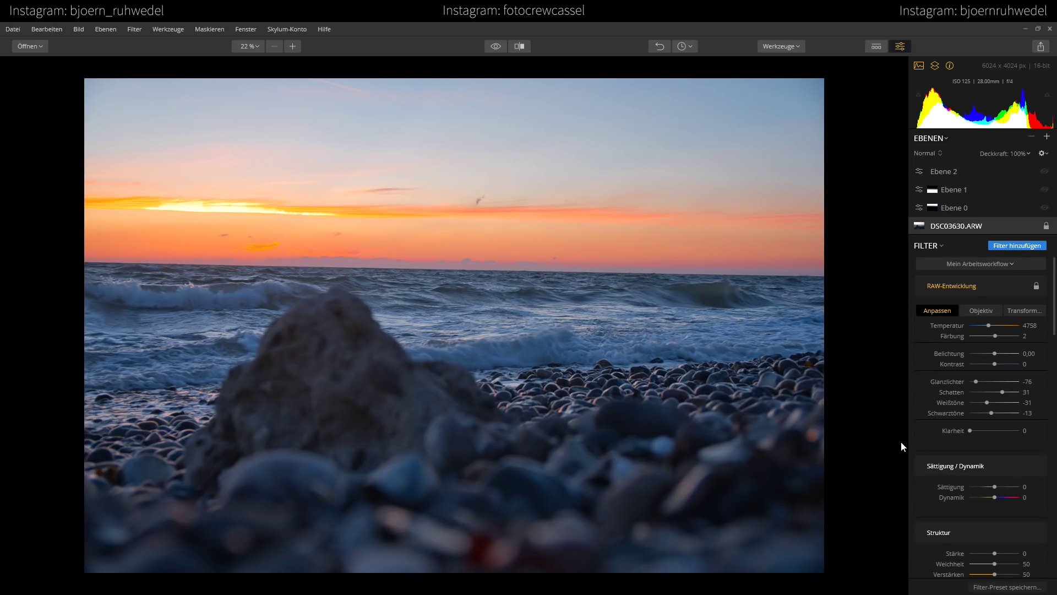
{"action": "scroll", "coordinate": [927, 425], "scroll_direction": "down", "scroll_amount": 3}
{"action": "scroll", "coordinate": [926, 425], "scroll_direction": "down", "scroll_amount": 3}
{"action": "scroll", "coordinate": [926, 425], "scroll_direction": "down", "scroll_amount": 3}
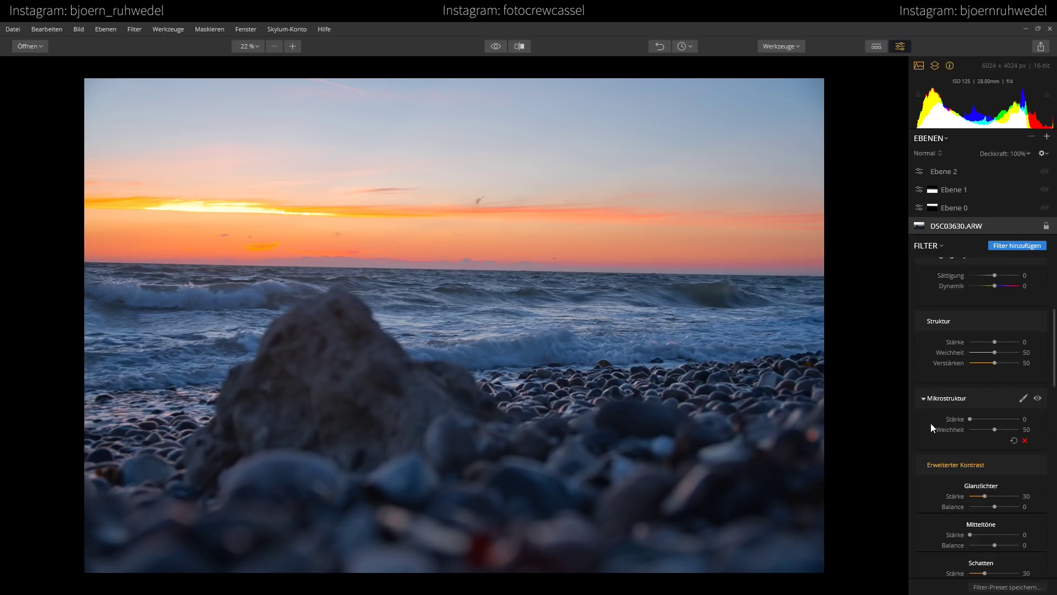
{"action": "scroll", "coordinate": [931, 423], "scroll_direction": "down", "scroll_amount": 3}
{"action": "scroll", "coordinate": [932, 423], "scroll_direction": "up", "scroll_amount": 1}
{"action": "scroll", "coordinate": [932, 423], "scroll_direction": "down", "scroll_amount": 3}
{"action": "scroll", "coordinate": [932, 423], "scroll_direction": "down", "scroll_amount": 1}
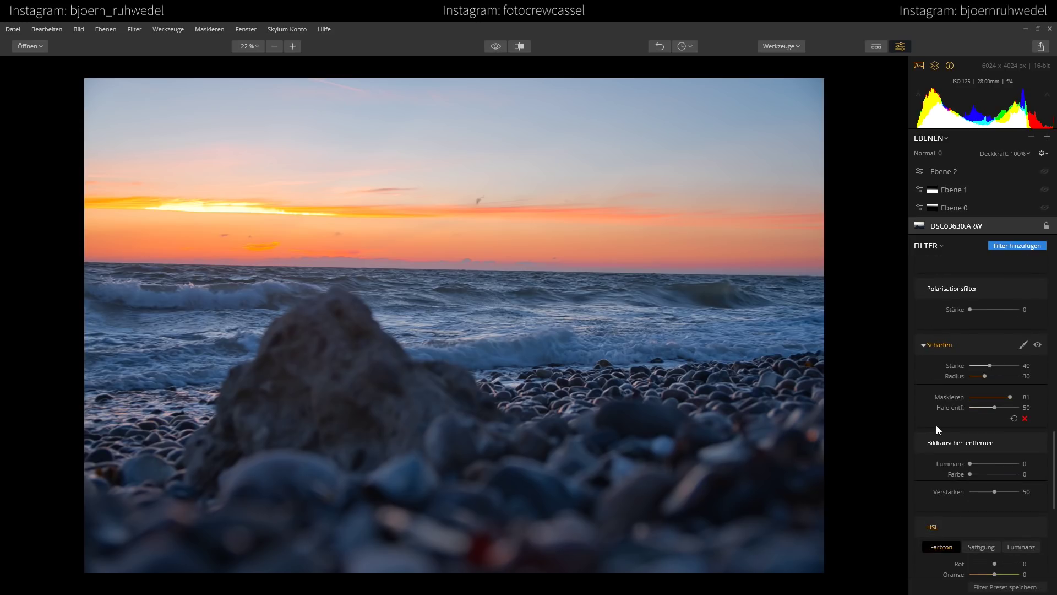
{"action": "scroll", "coordinate": [937, 425], "scroll_direction": "down", "scroll_amount": 1}
{"action": "mouse_move", "coordinate": [971, 389]}
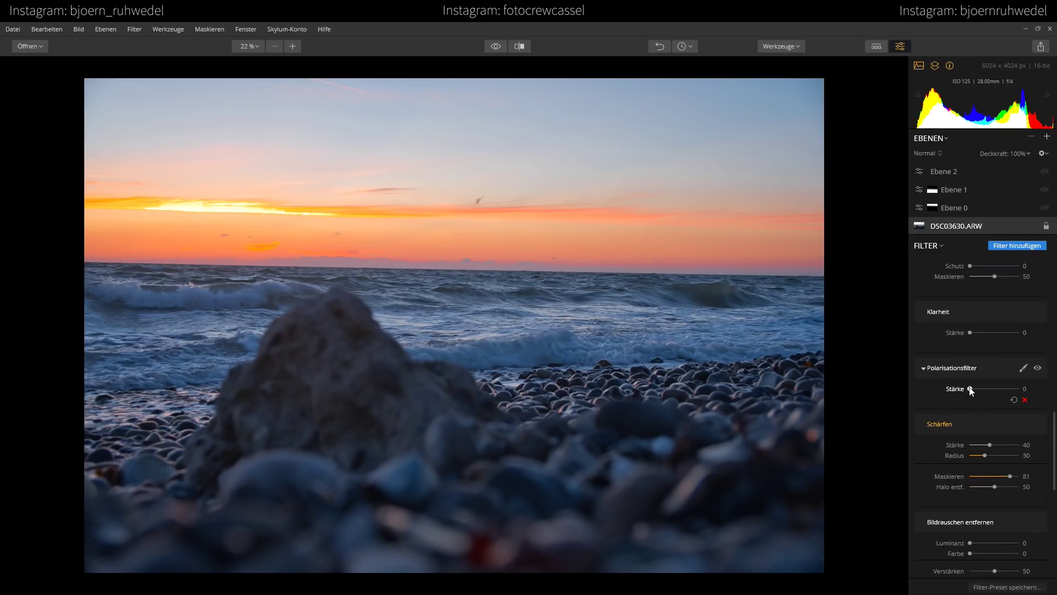
{"action": "left_click_drag", "start_coordinate": [971, 389], "coordinate": [990, 391]}
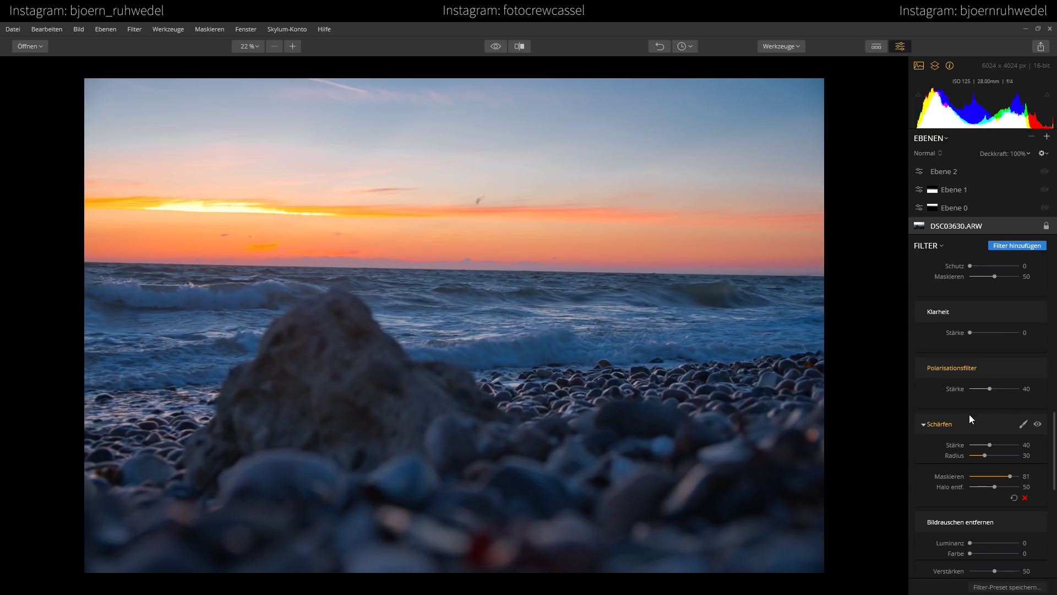
Increase the HSL saturation of blue to intensify the sea
{"action": "scroll", "coordinate": [970, 414], "scroll_direction": "down", "scroll_amount": 3}
{"action": "scroll", "coordinate": [958, 425], "scroll_direction": "down", "scroll_amount": 2}
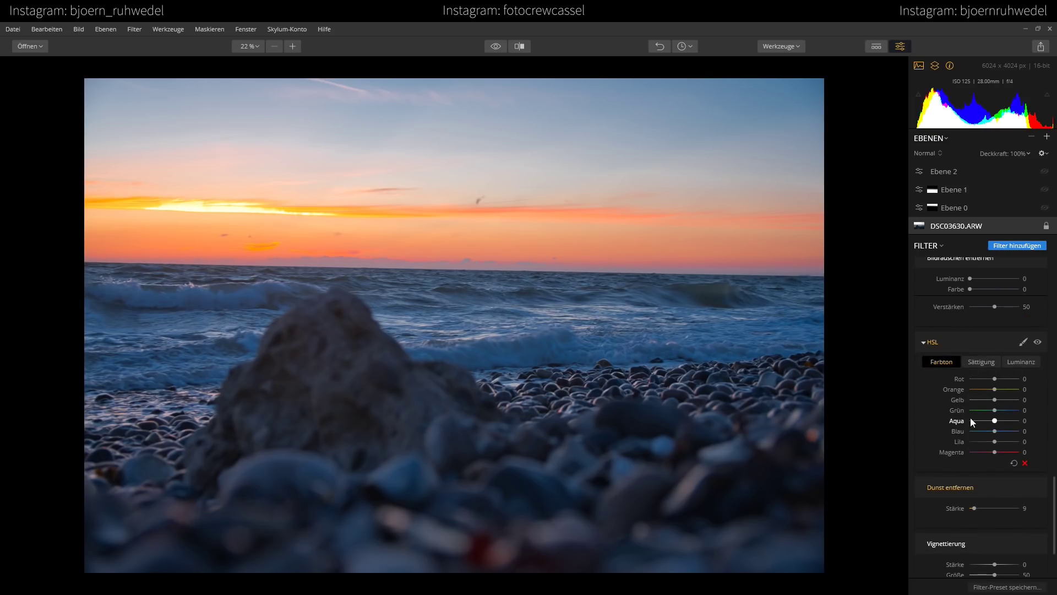
{"action": "left_click", "coordinate": [988, 362]}
{"action": "left_click_drag", "start_coordinate": [998, 434], "coordinate": [1001, 434]}
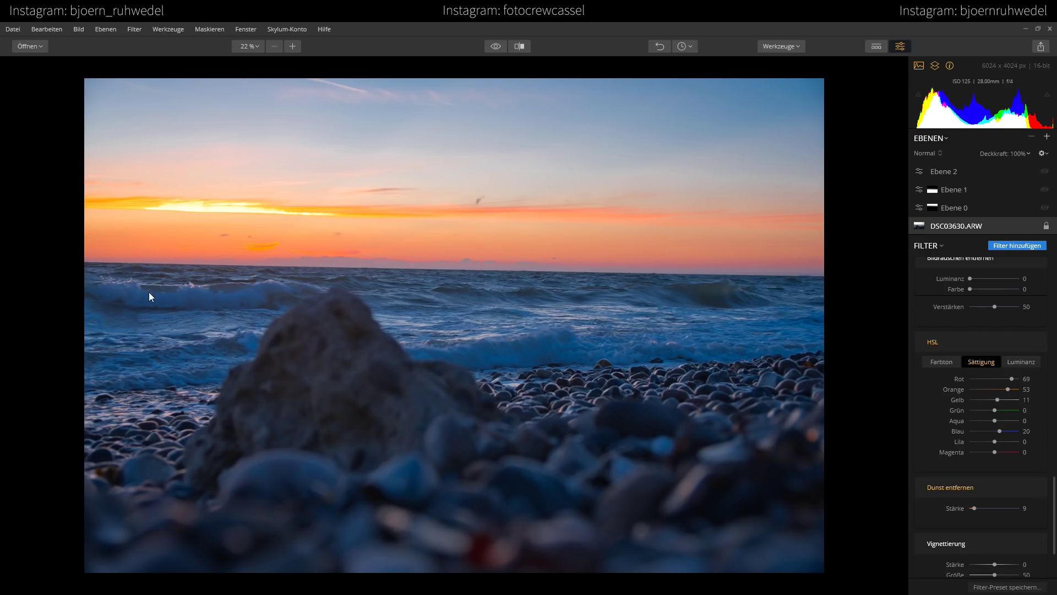
Select layer Ebene 2 to bring back the Goldene Stunde filter
{"action": "scroll", "coordinate": [935, 386], "scroll_direction": "up", "scroll_amount": 3}
{"action": "scroll", "coordinate": [941, 382], "scroll_direction": "up", "scroll_amount": 2}
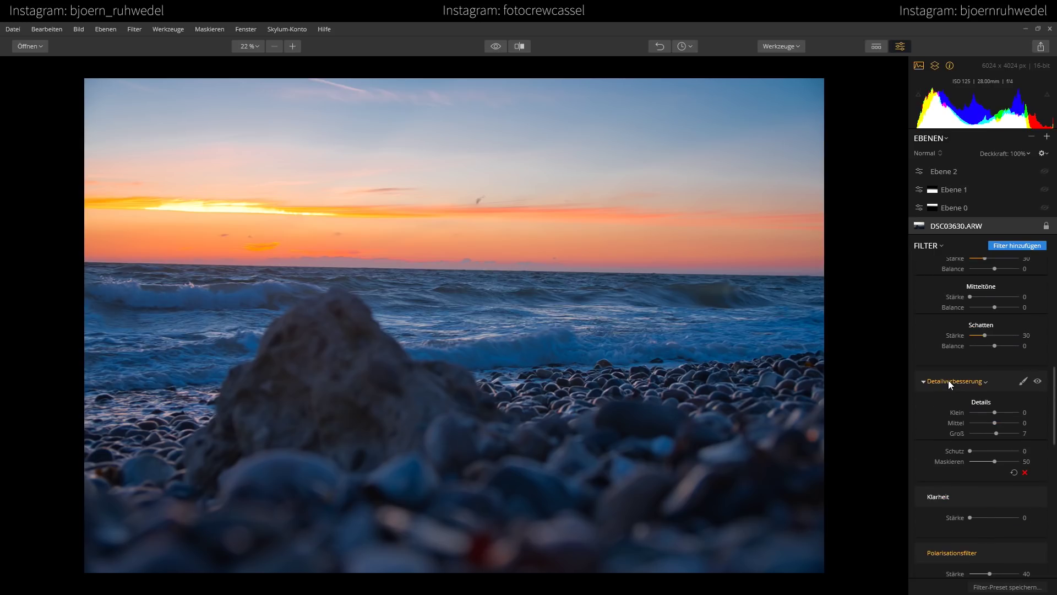
{"action": "scroll", "coordinate": [948, 380], "scroll_direction": "up", "scroll_amount": 3}
{"action": "scroll", "coordinate": [949, 380], "scroll_direction": "up", "scroll_amount": 2}
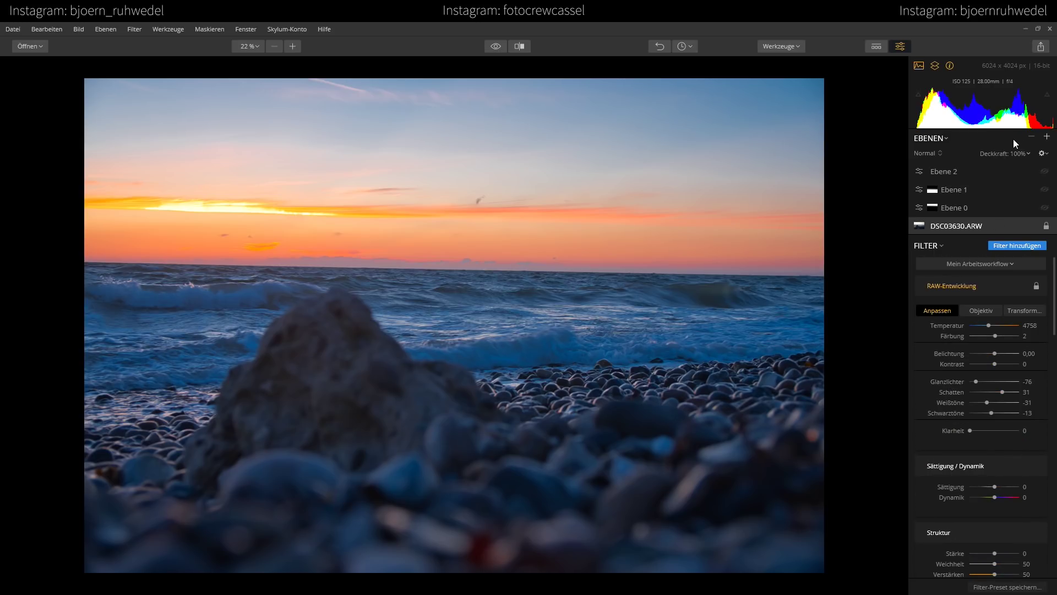
{"action": "left_click", "coordinate": [954, 172]}
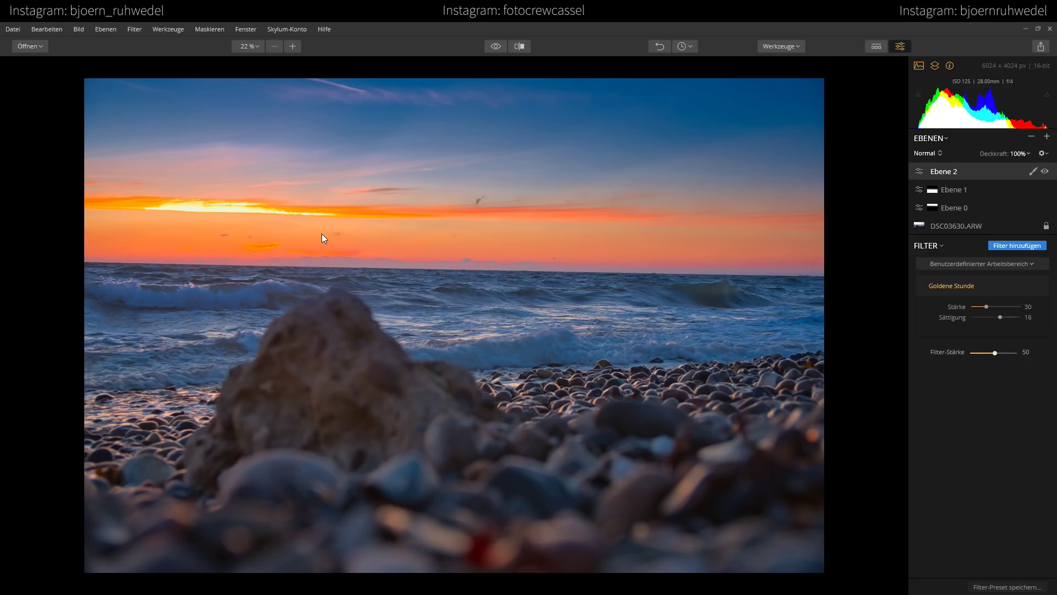
{"action": "left_click", "coordinate": [498, 44]}
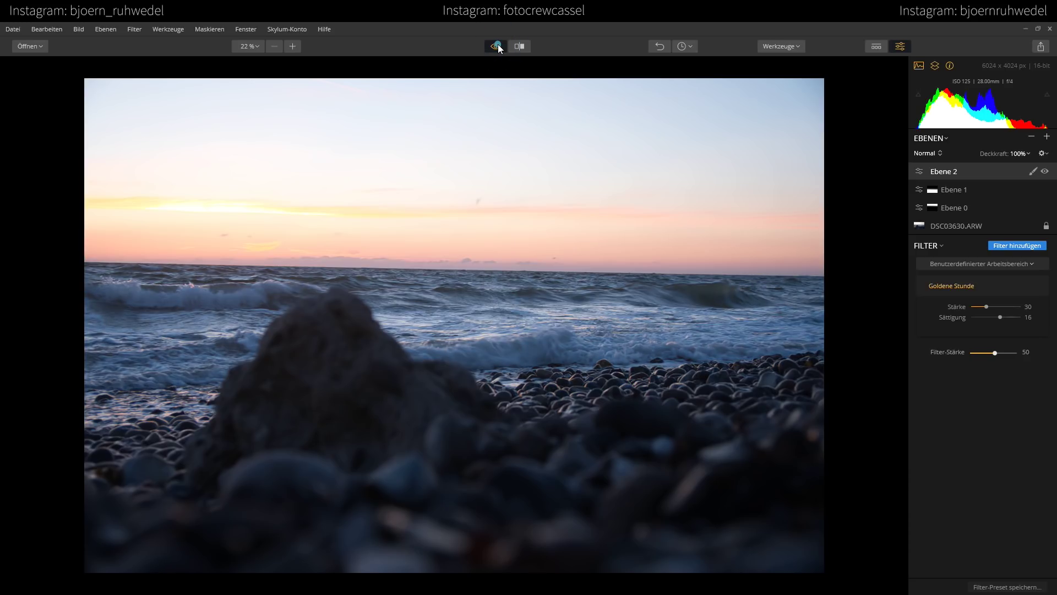
{"action": "left_click", "coordinate": [498, 44]}
{"action": "left_click", "coordinate": [520, 45]}
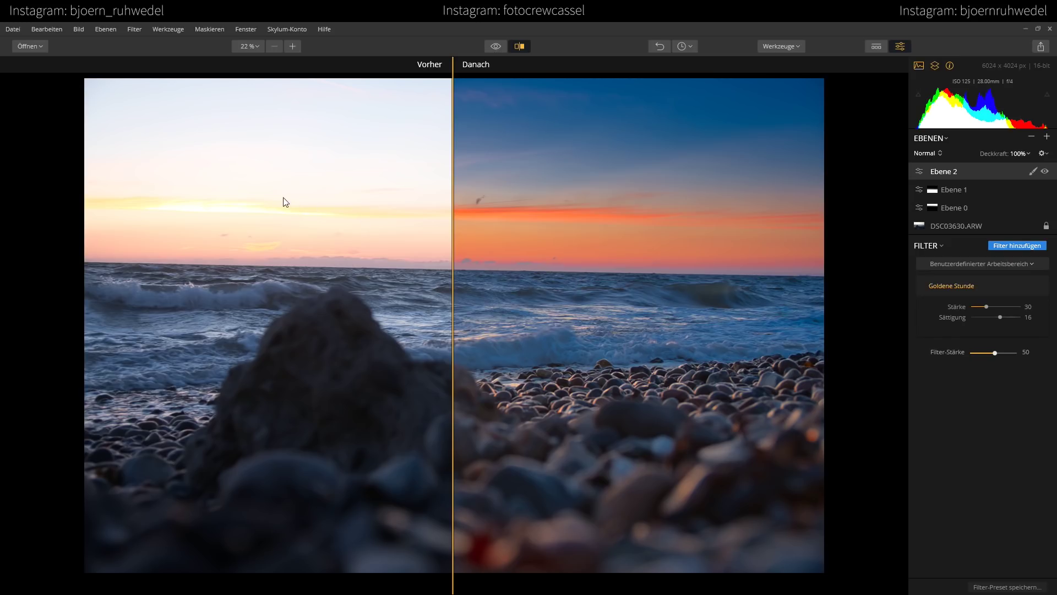
{"action": "left_click_drag", "start_coordinate": [453, 146], "coordinate": [215, 174]}
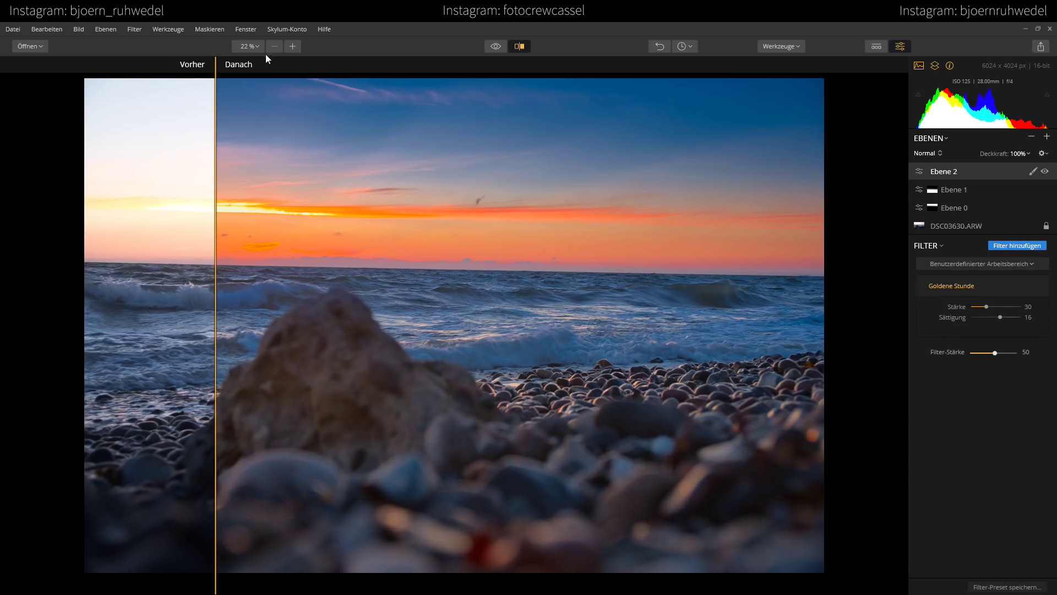
{"action": "left_click", "coordinate": [518, 47]}
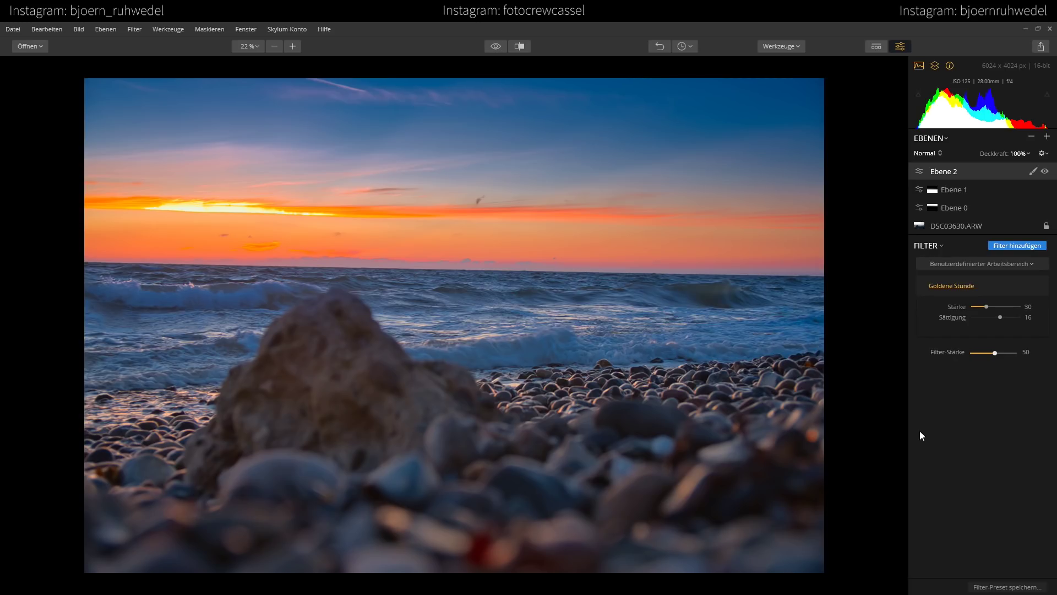
{"action": "key", "text": "f"}
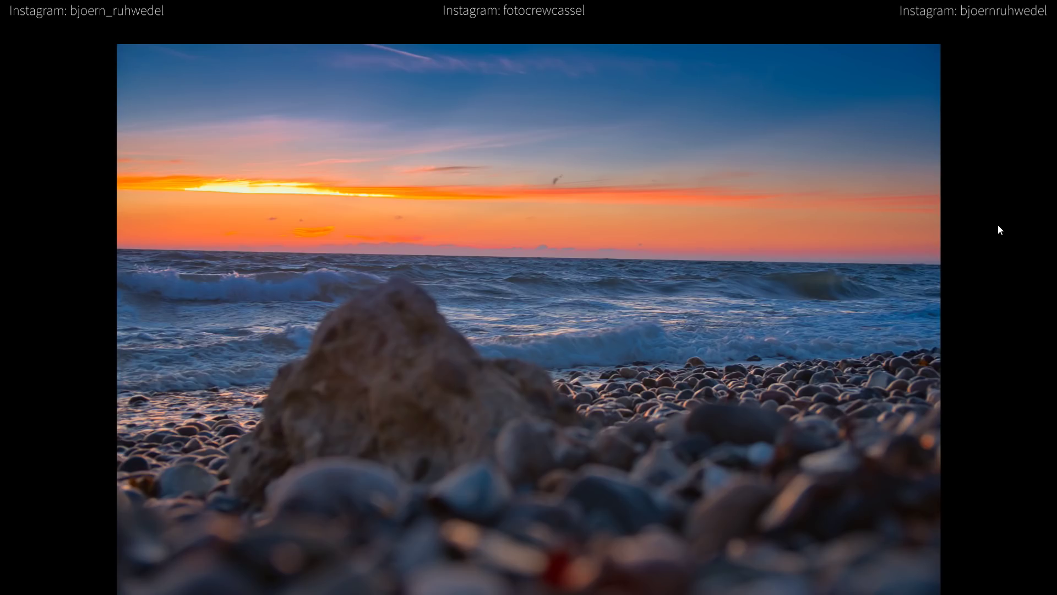
{"action": "key", "text": "f"}
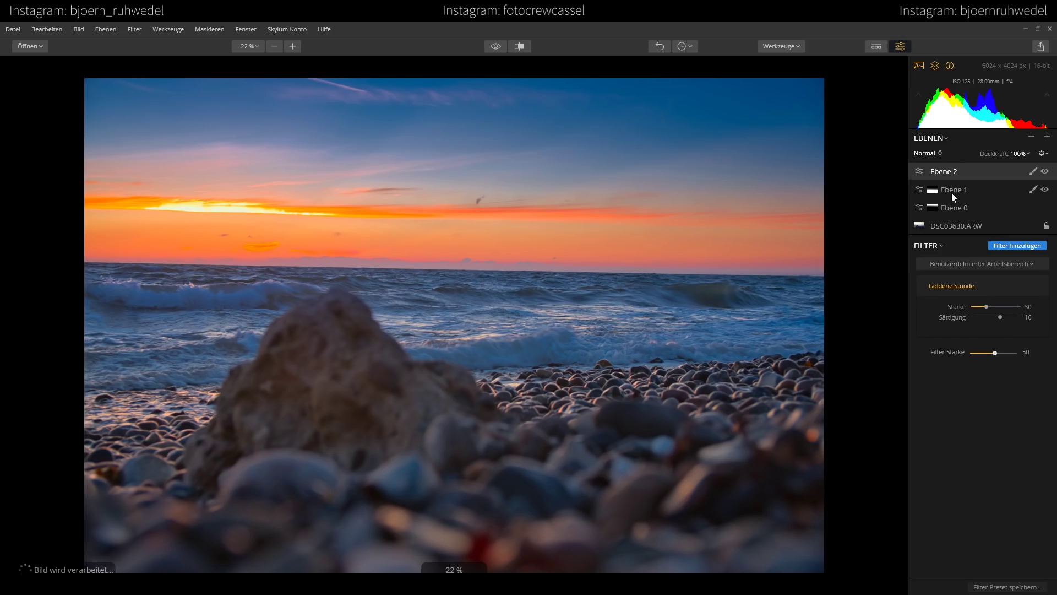
{"action": "left_click", "coordinate": [495, 46]}
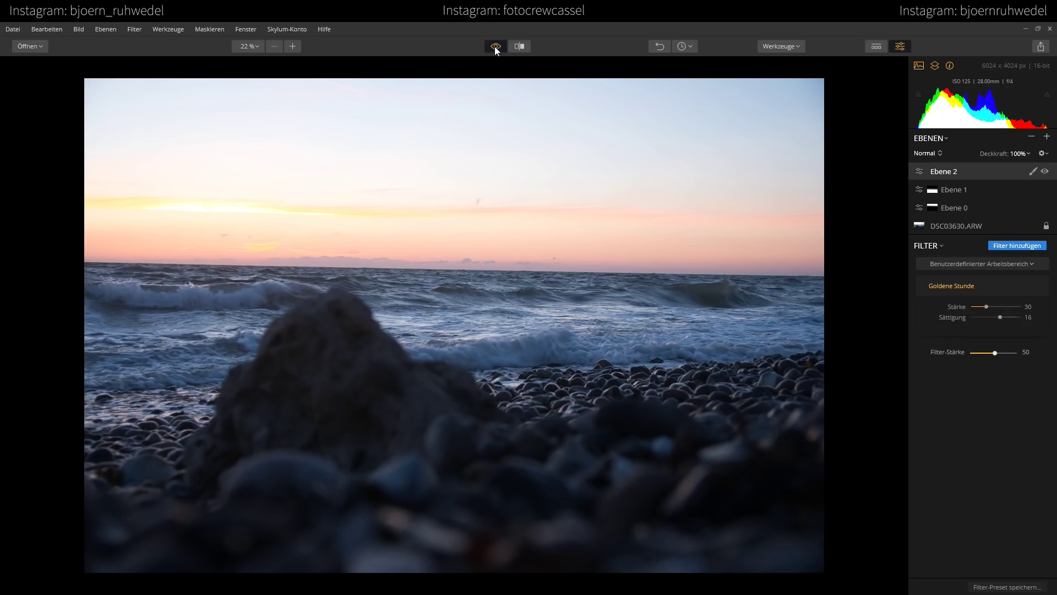
{"action": "left_click", "coordinate": [495, 46]}
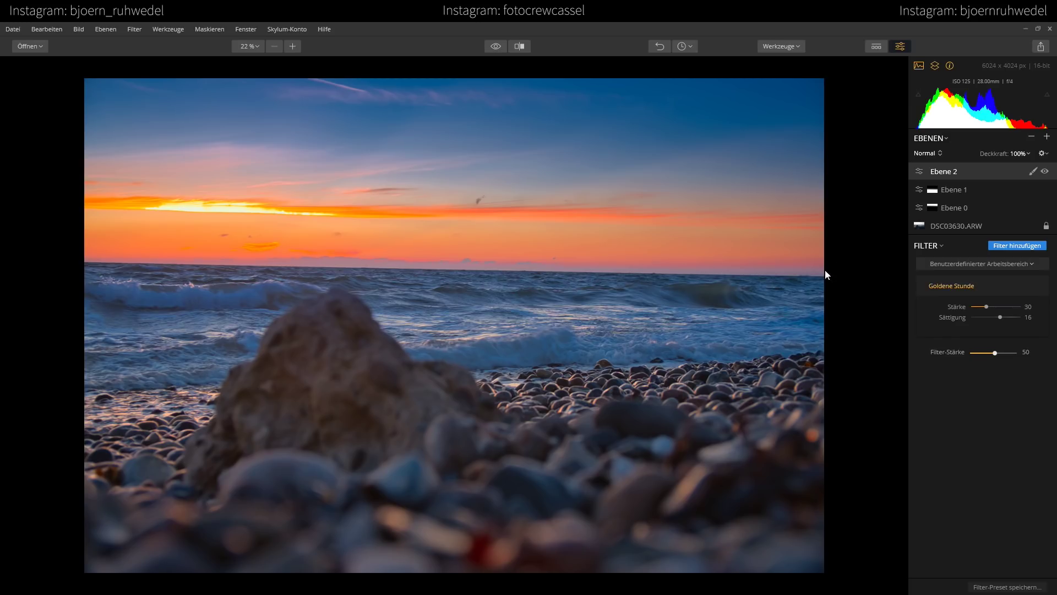
Rotate the photo by 1° with Frei Transformieren to level the horizon and apply it
{"action": "left_click", "coordinate": [779, 46]}
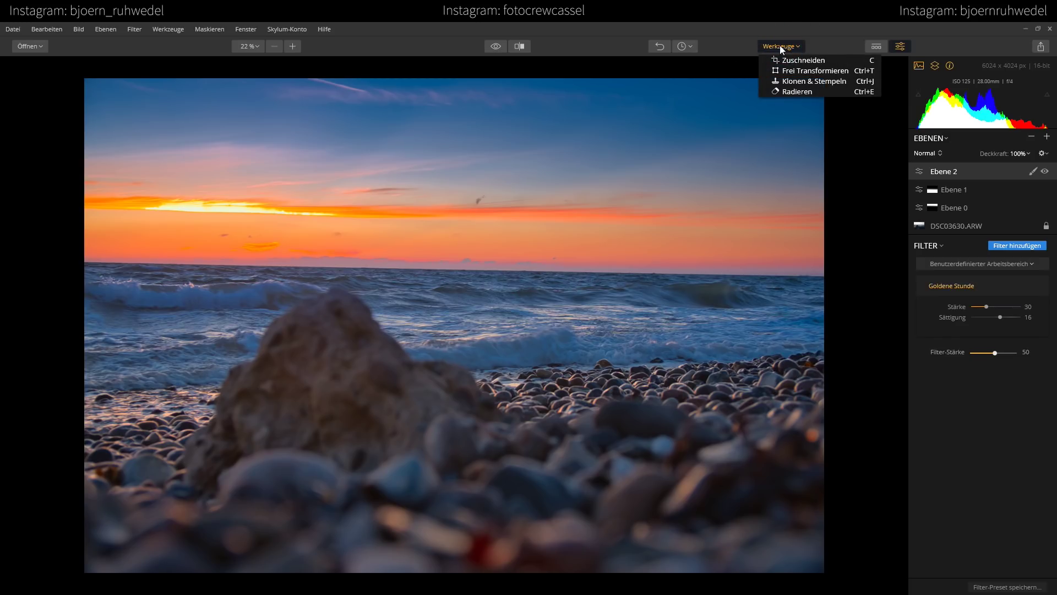
{"action": "left_click", "coordinate": [804, 70]}
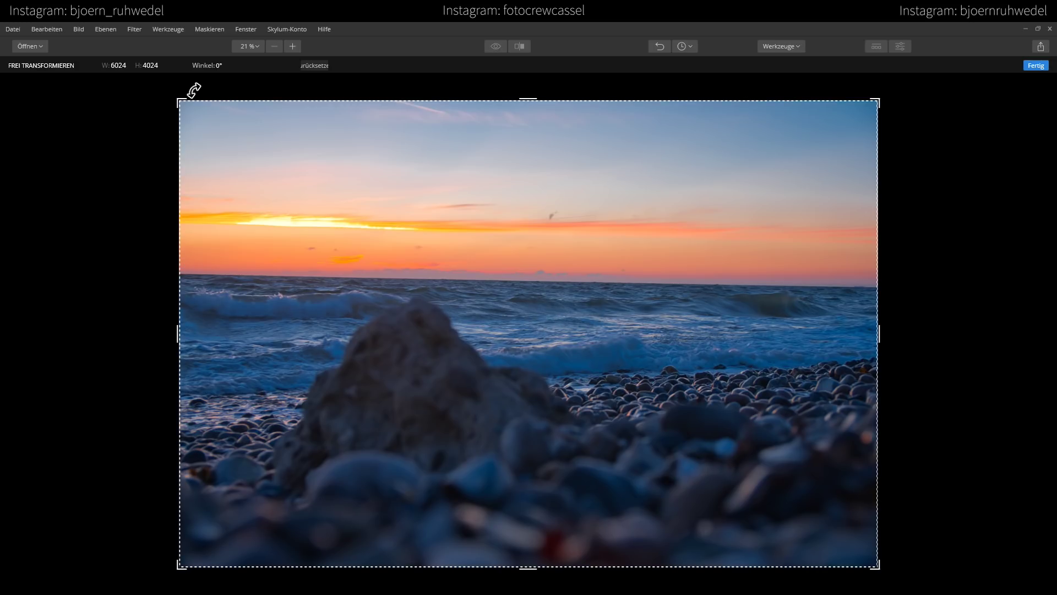
{"action": "left_click_drag", "start_coordinate": [171, 92], "coordinate": [168, 97]}
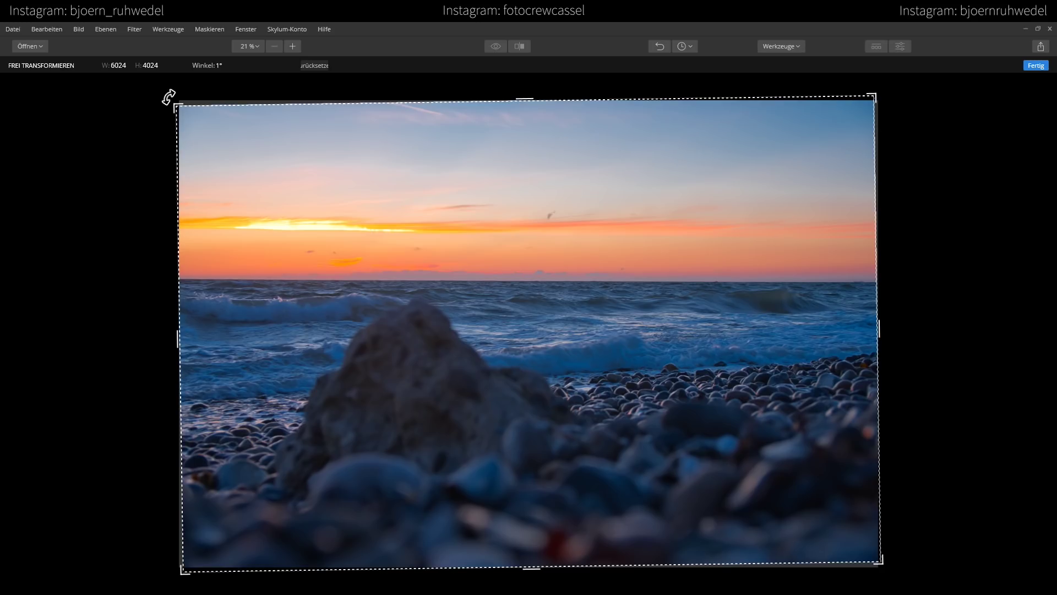
{"action": "left_click", "coordinate": [1039, 66]}
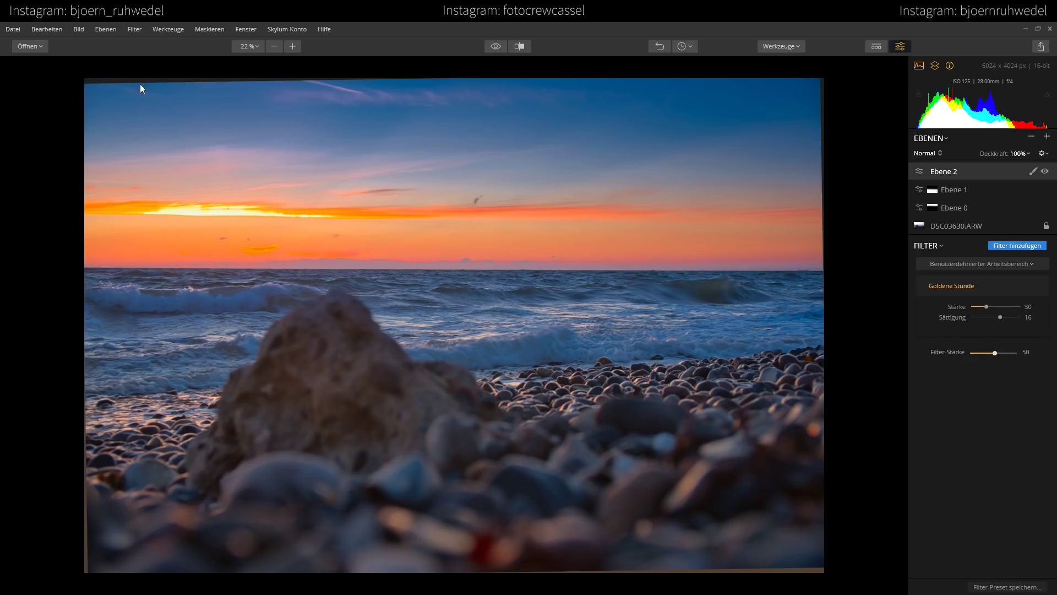
{"action": "left_click", "coordinate": [776, 46]}
Crop to a locked 3:2 ratio, pulling the corners inward to trim tilted edges, and apply
{"action": "left_click", "coordinate": [826, 59]}
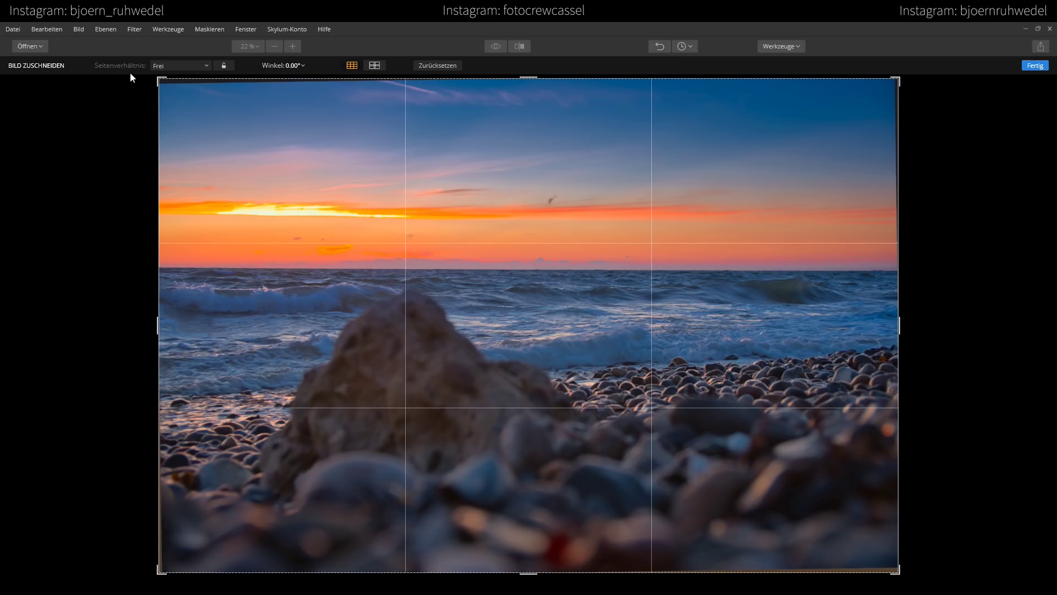
{"action": "left_click", "coordinate": [169, 66]}
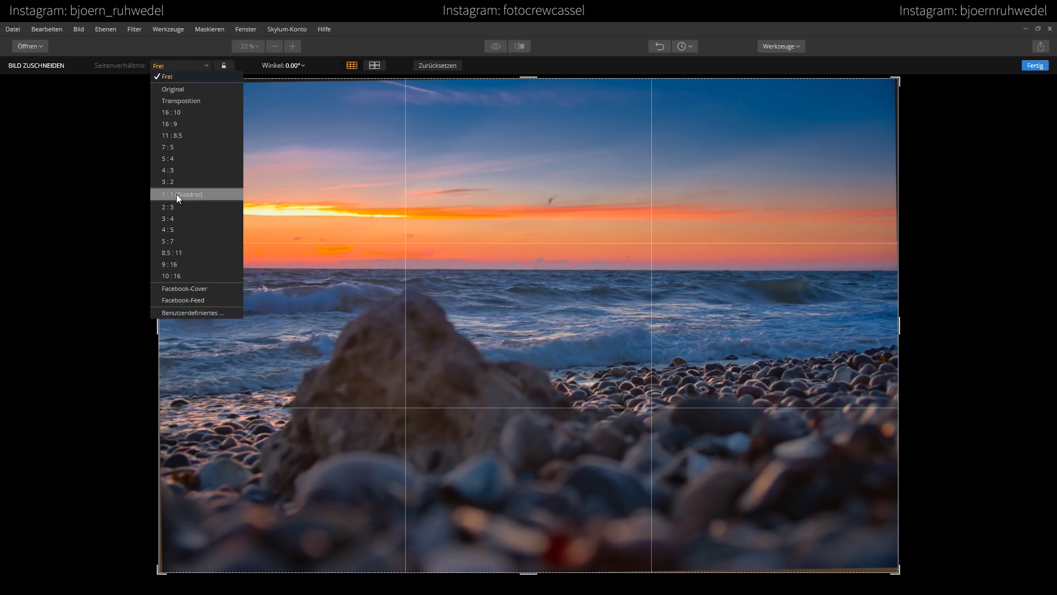
{"action": "left_click", "coordinate": [180, 182]}
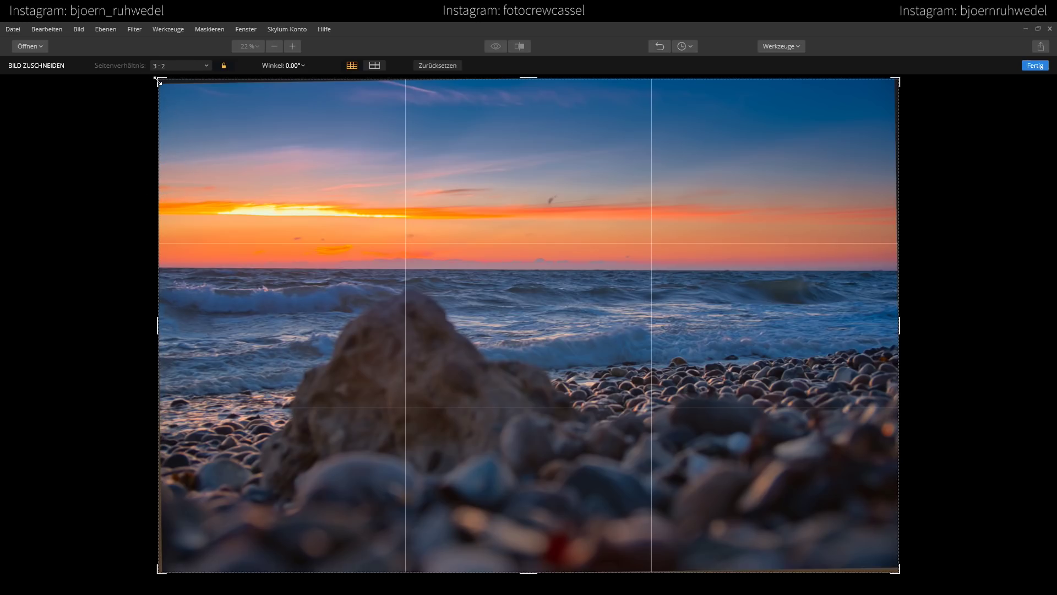
{"action": "left_click_drag", "start_coordinate": [158, 81], "coordinate": [164, 83]}
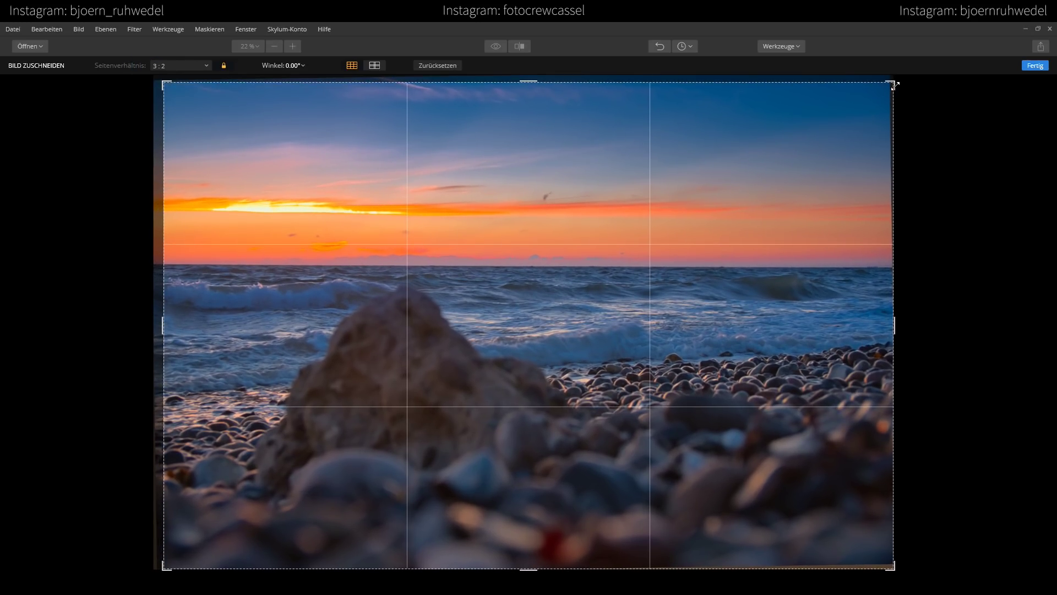
{"action": "left_click_drag", "start_coordinate": [895, 85], "coordinate": [890, 88]}
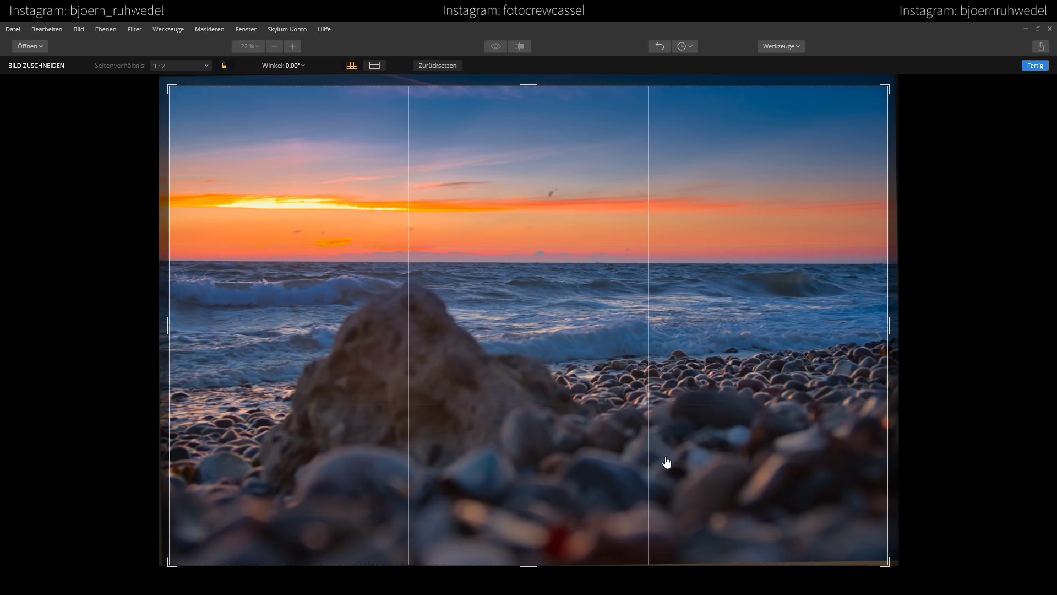
{"action": "left_click_drag", "start_coordinate": [883, 561], "coordinate": [881, 561]}
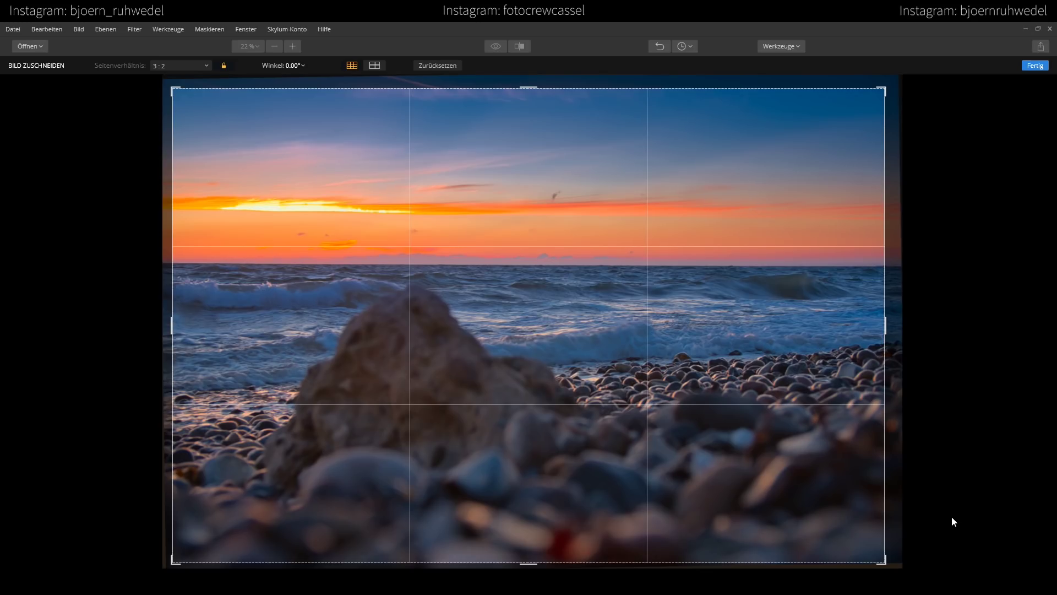
{"action": "key", "text": "Return"}
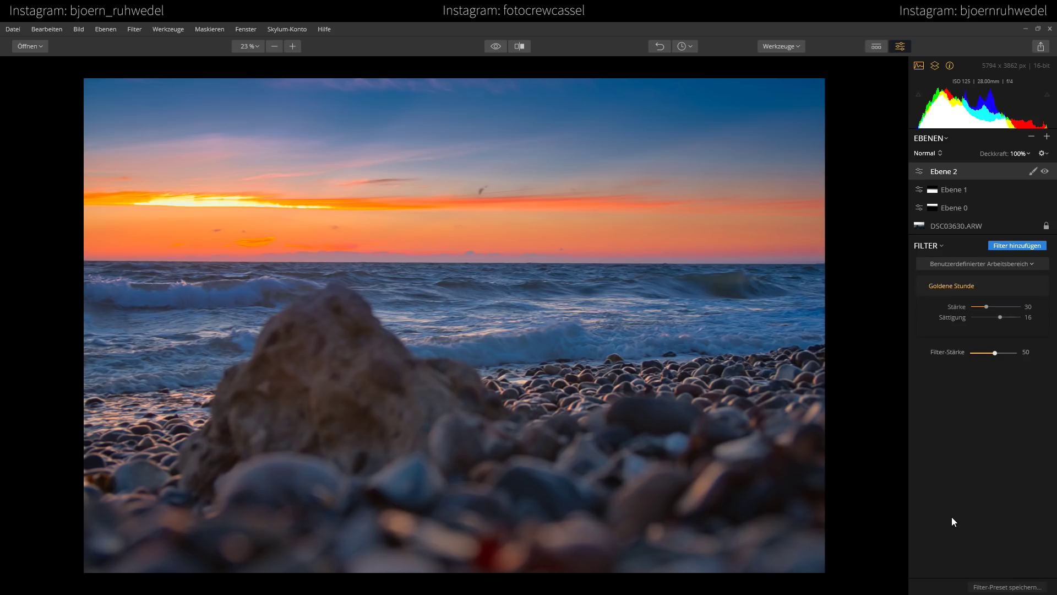
{"action": "left_click", "coordinate": [495, 47]}
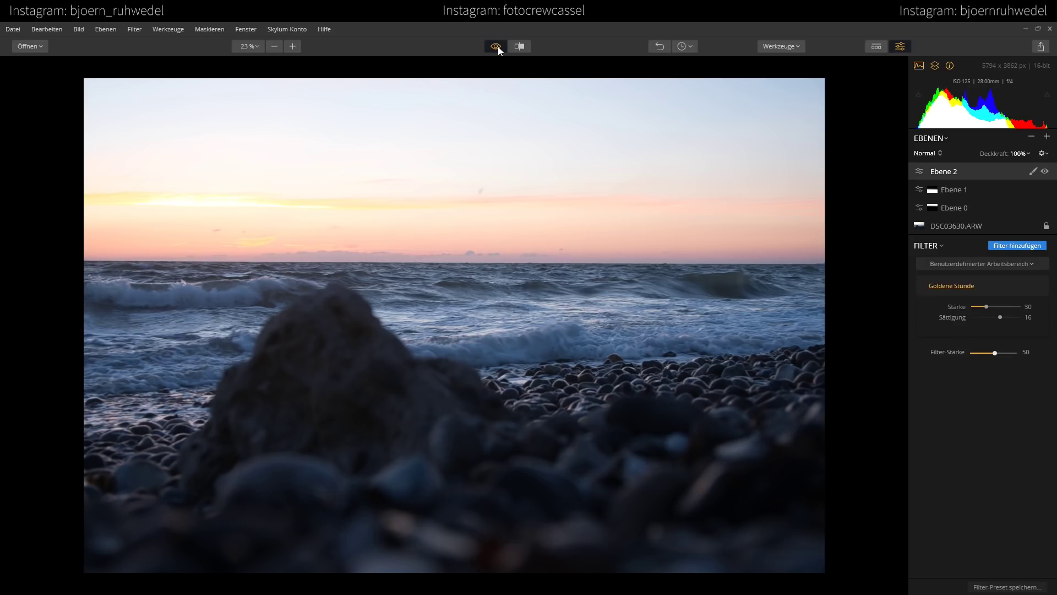
{"action": "left_click", "coordinate": [498, 46]}
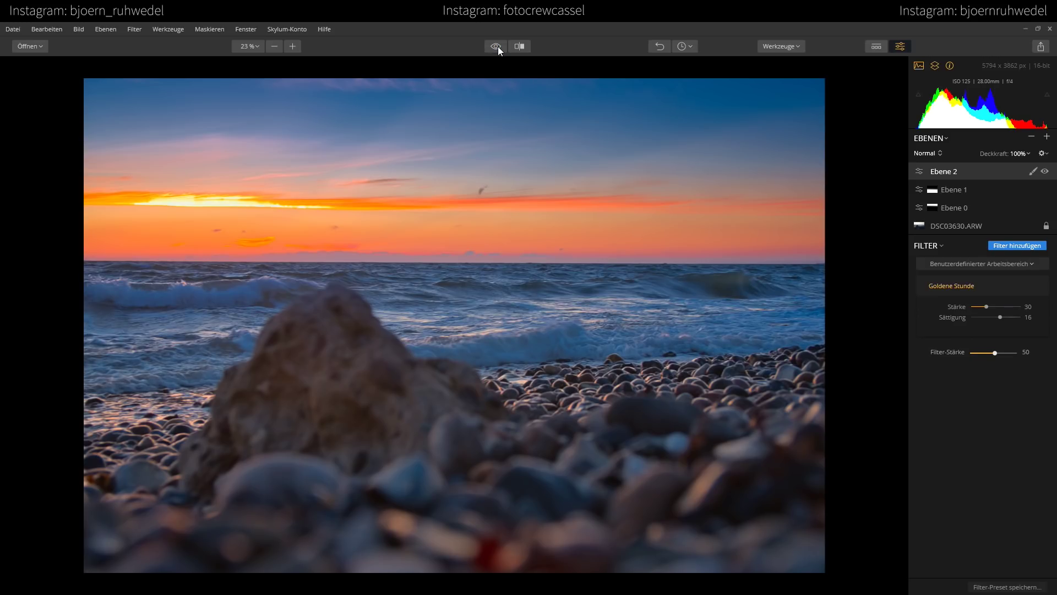